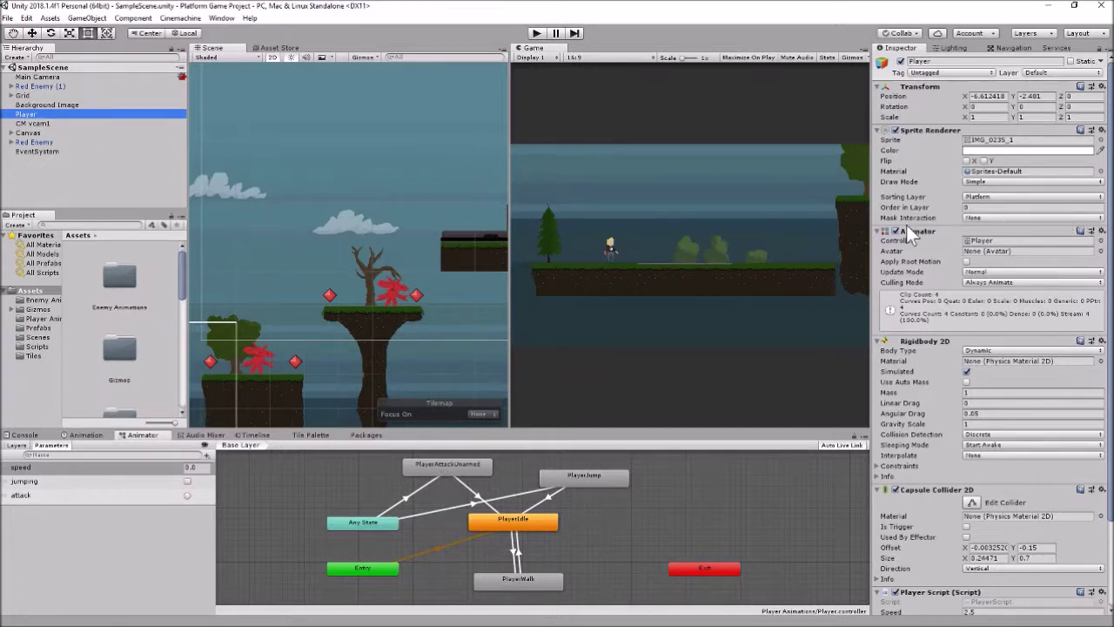
# Duplicate the Player animator controller and rename the copy Player Sword.
pyautogui.click(1001, 241)
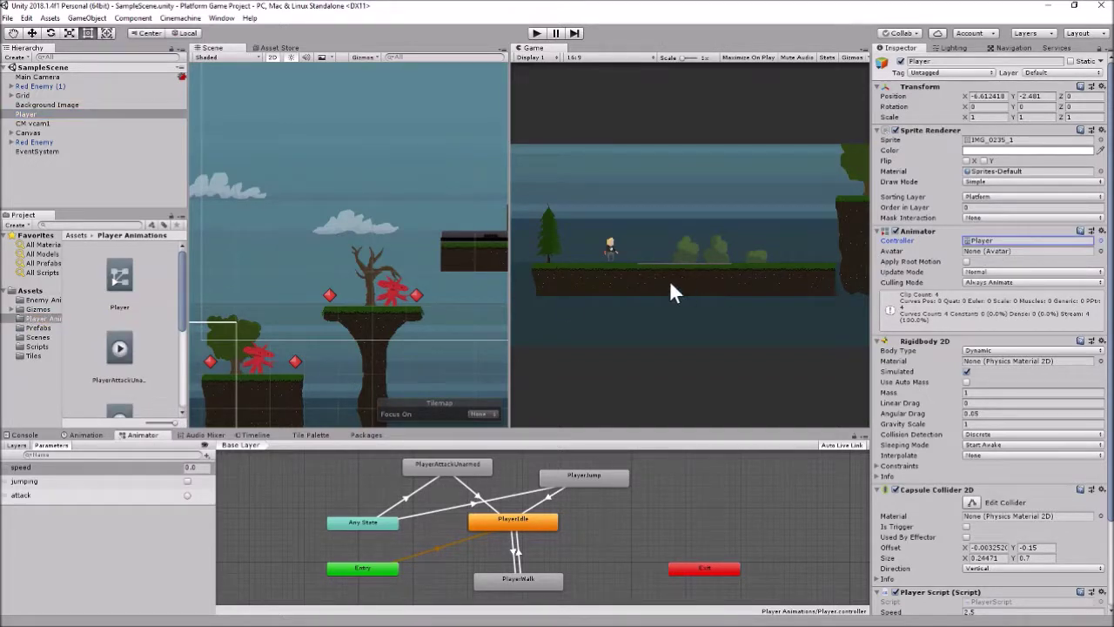
pyautogui.click(124, 273)
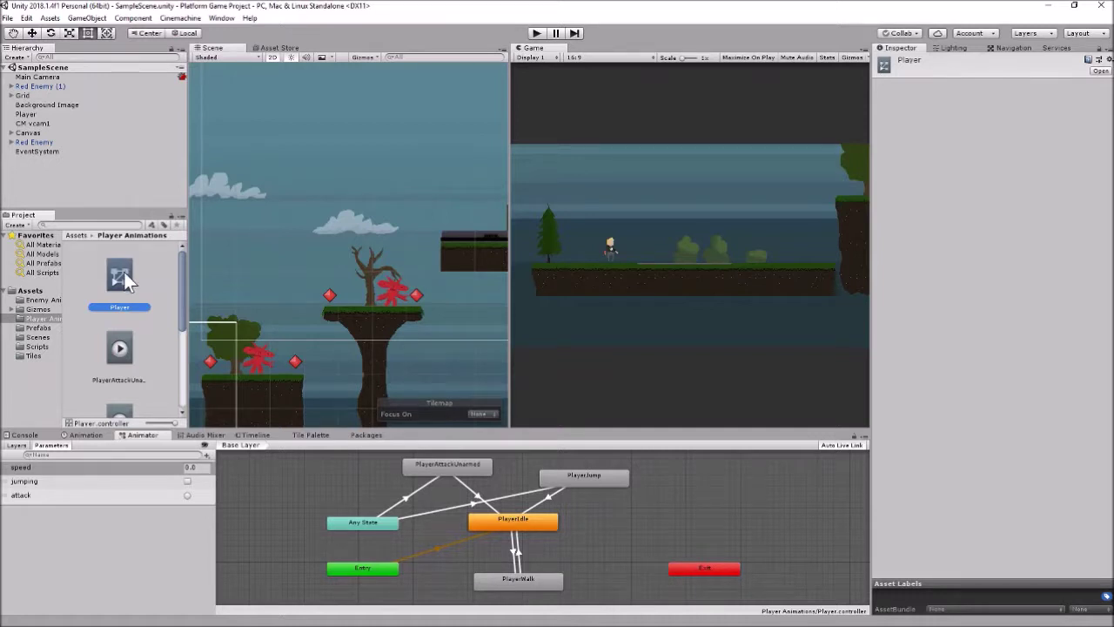
pyautogui.hotkey('ctrl', 'd')
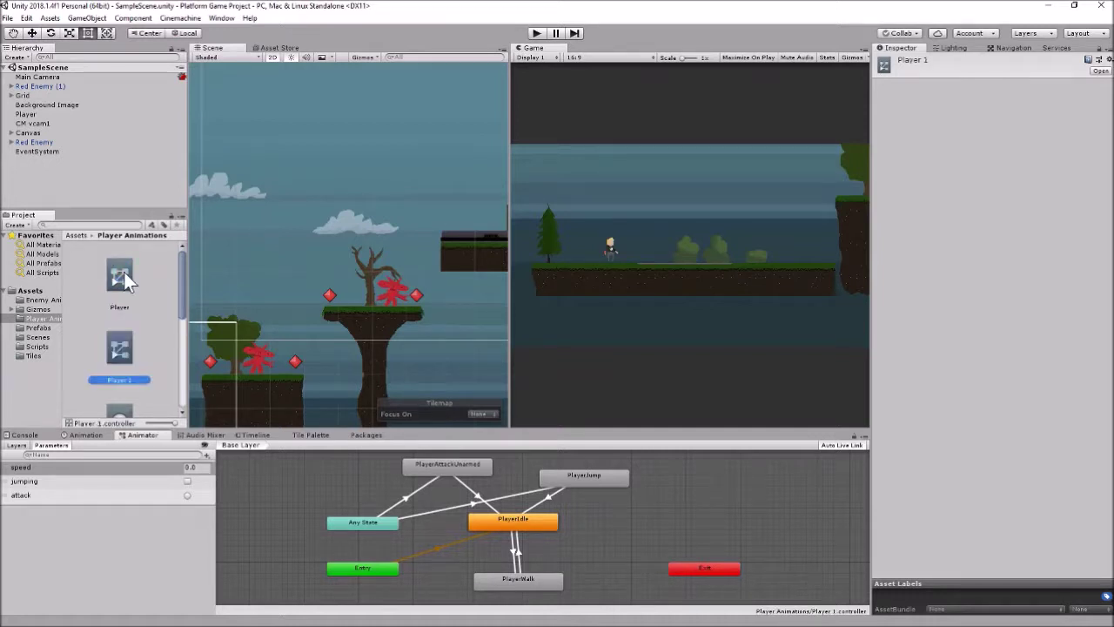
pyautogui.click(121, 381)
pyautogui.press('BackSpace')
pyautogui.press('BackSpace')
pyautogui.write('Speed')
pyautogui.press('Return')
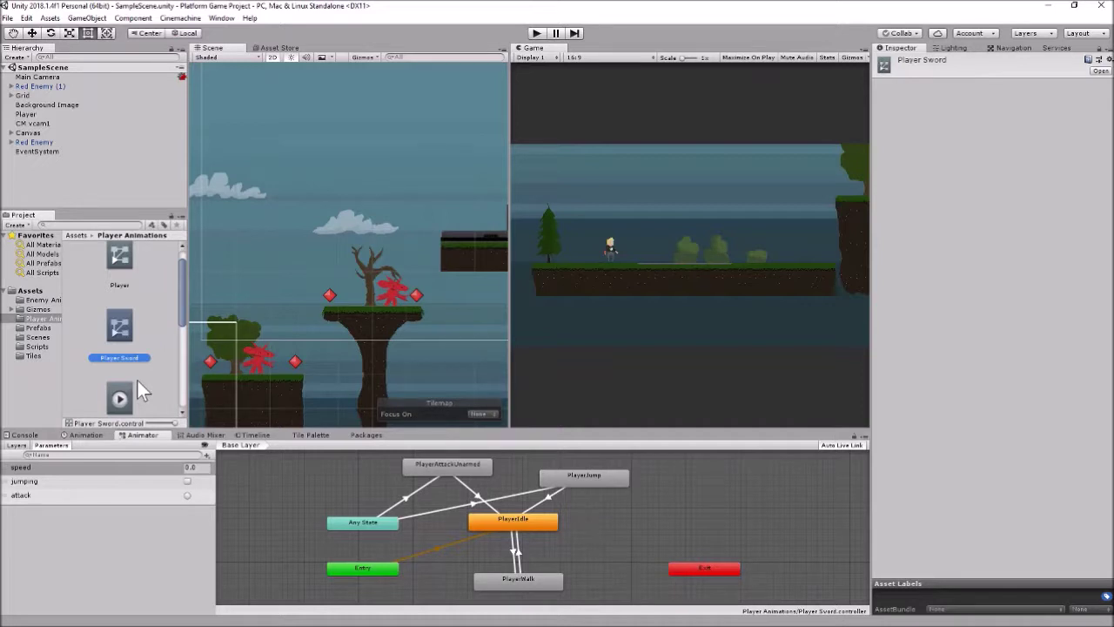
# Assign Player Sword as the Player object's Animator Controller.
pyautogui.click(34, 114)
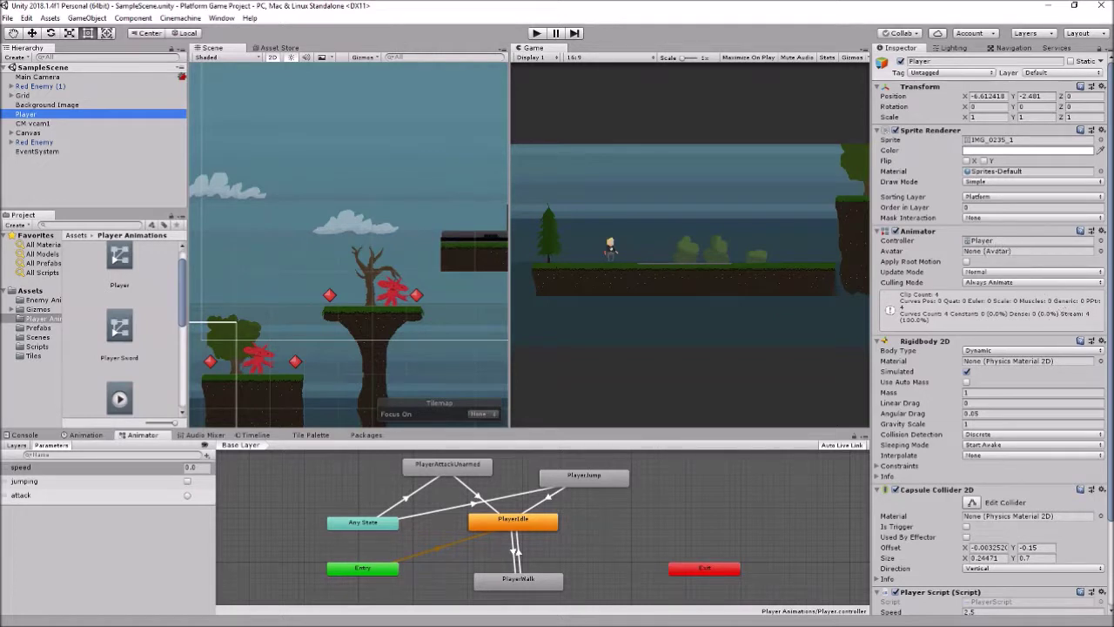
pyautogui.click(1101, 240)
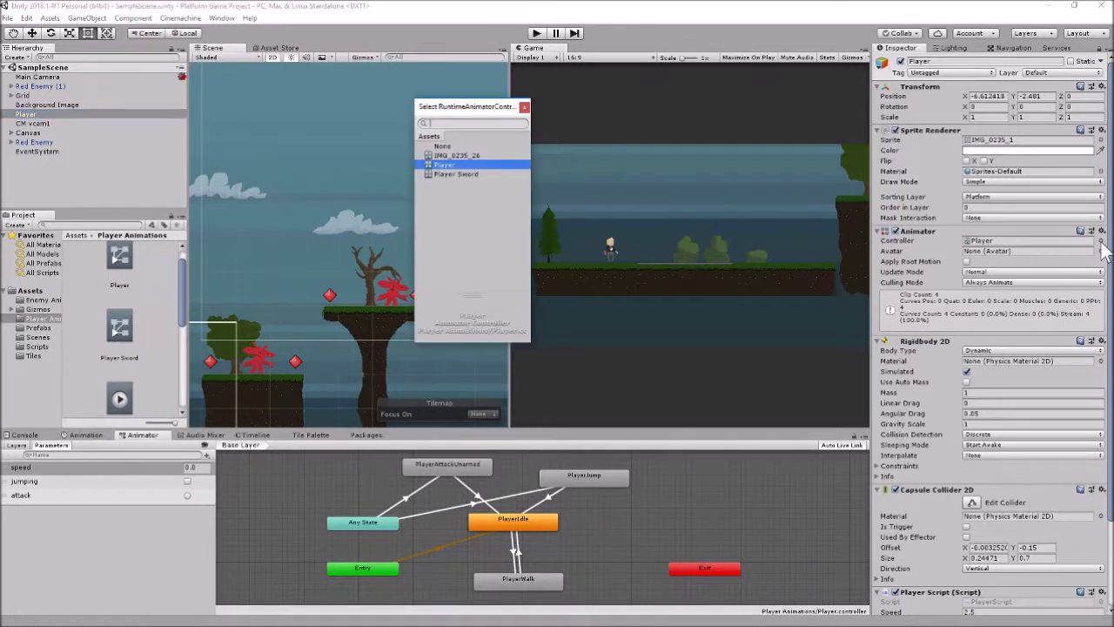
pyautogui.click(469, 174)
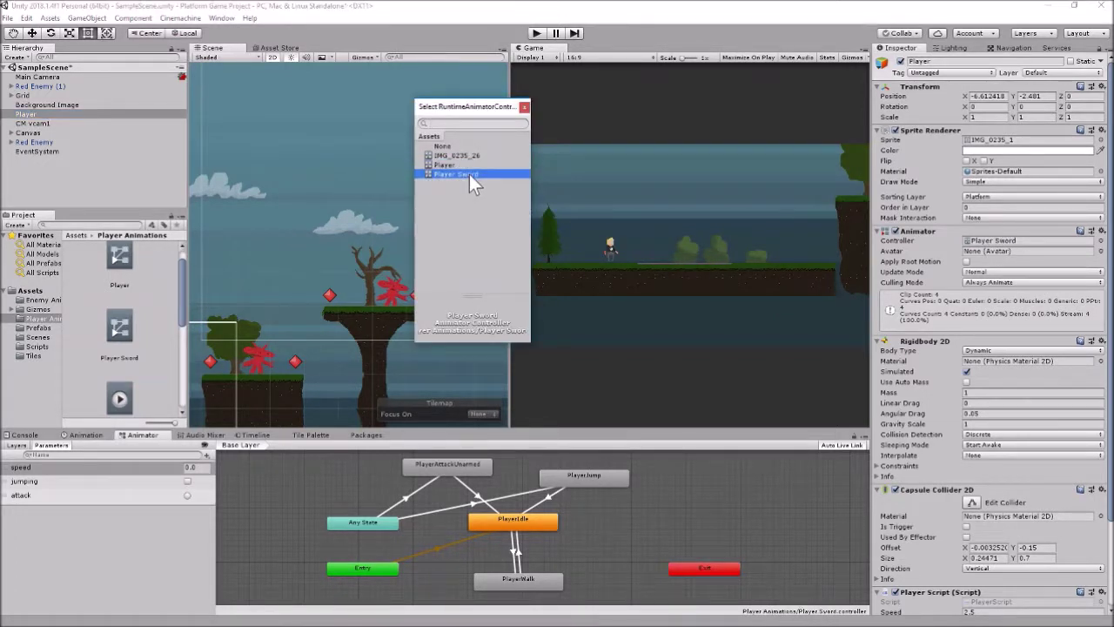
pyautogui.click(525, 107)
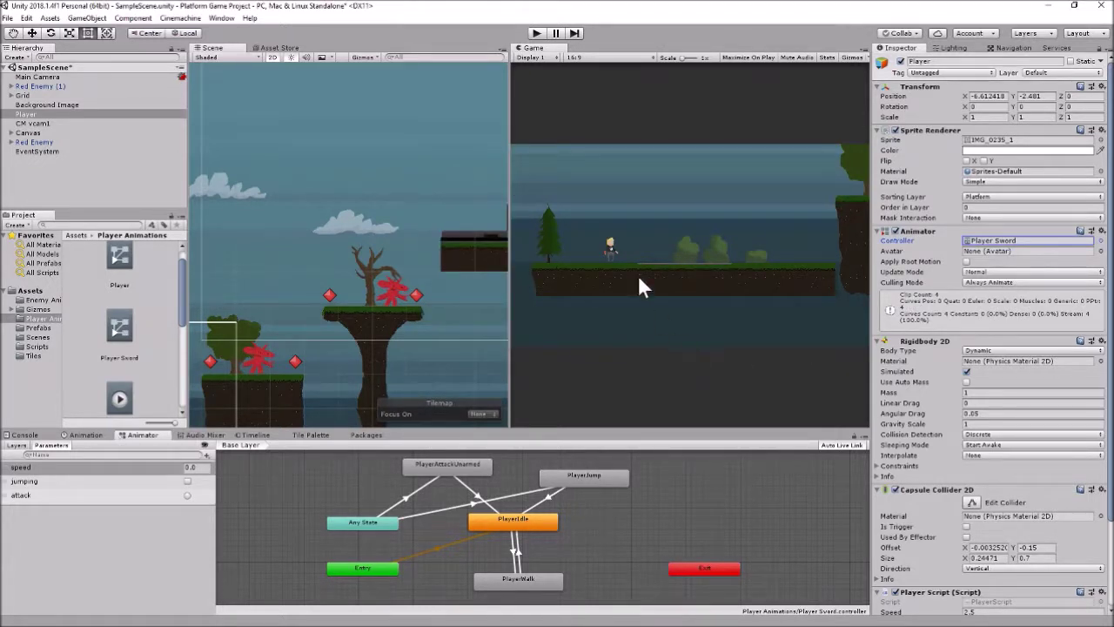
pyautogui.click(539, 37)
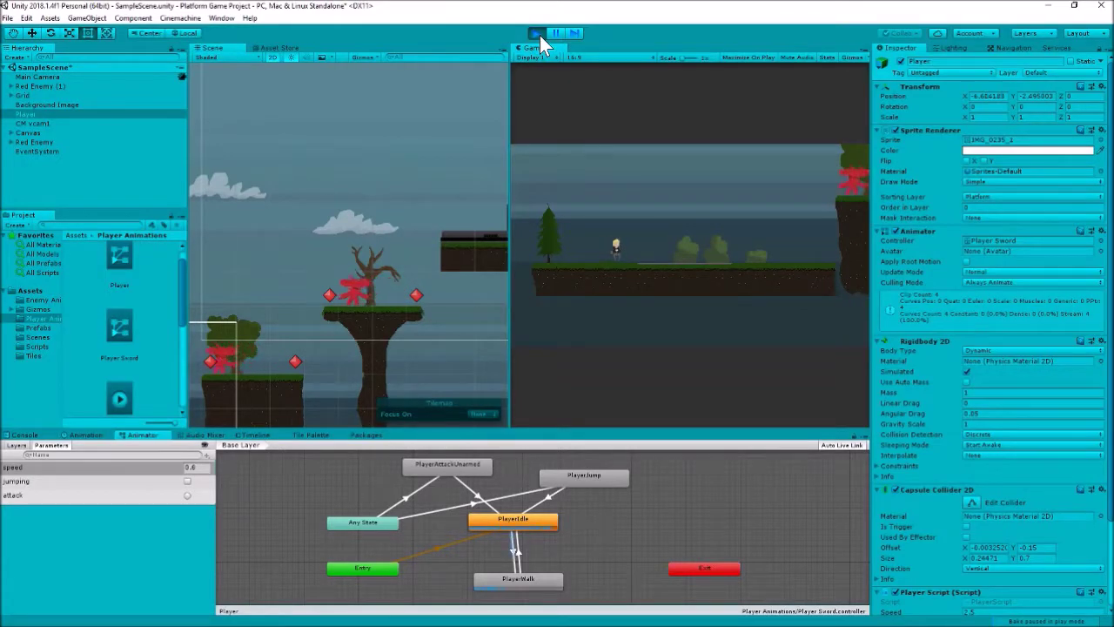
pyautogui.press('space')
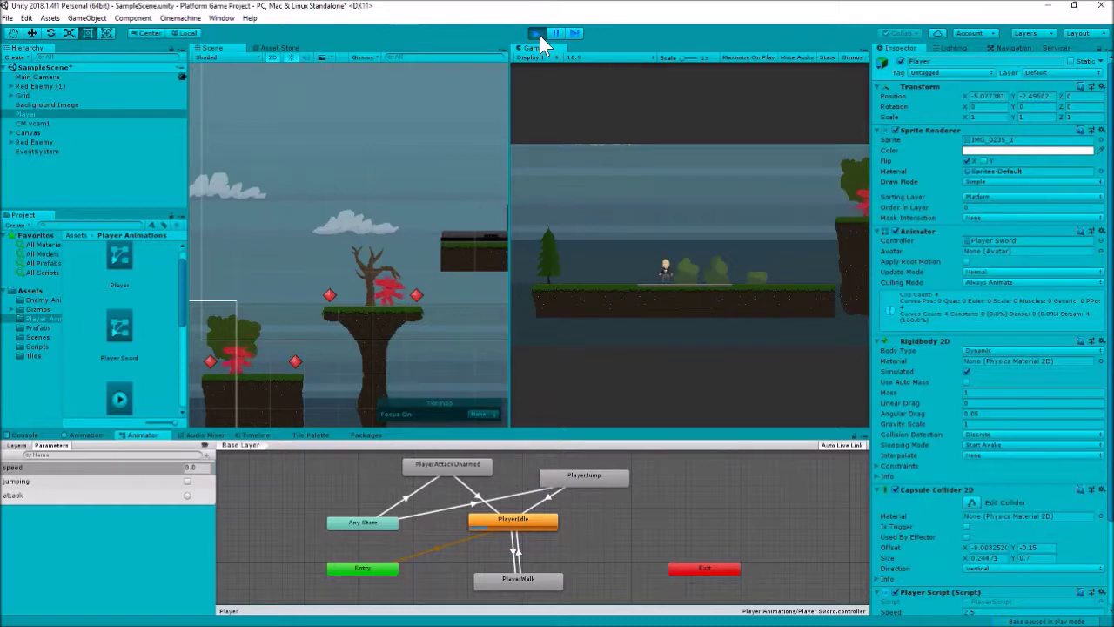
pyautogui.press('ctrl')
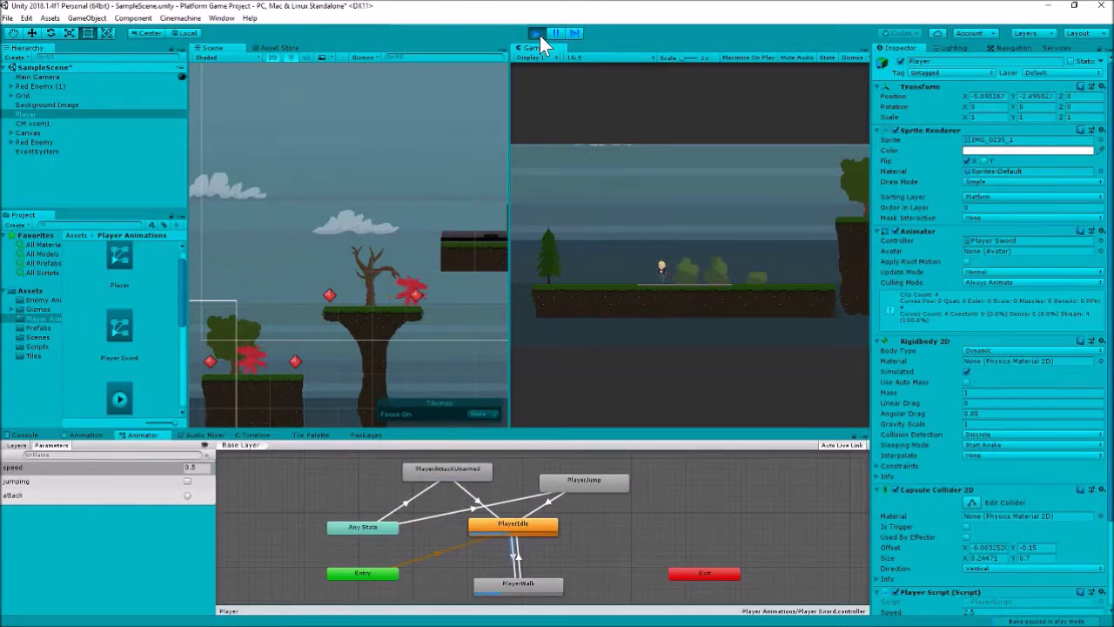
pyautogui.press('Right')
pyautogui.press('Left')
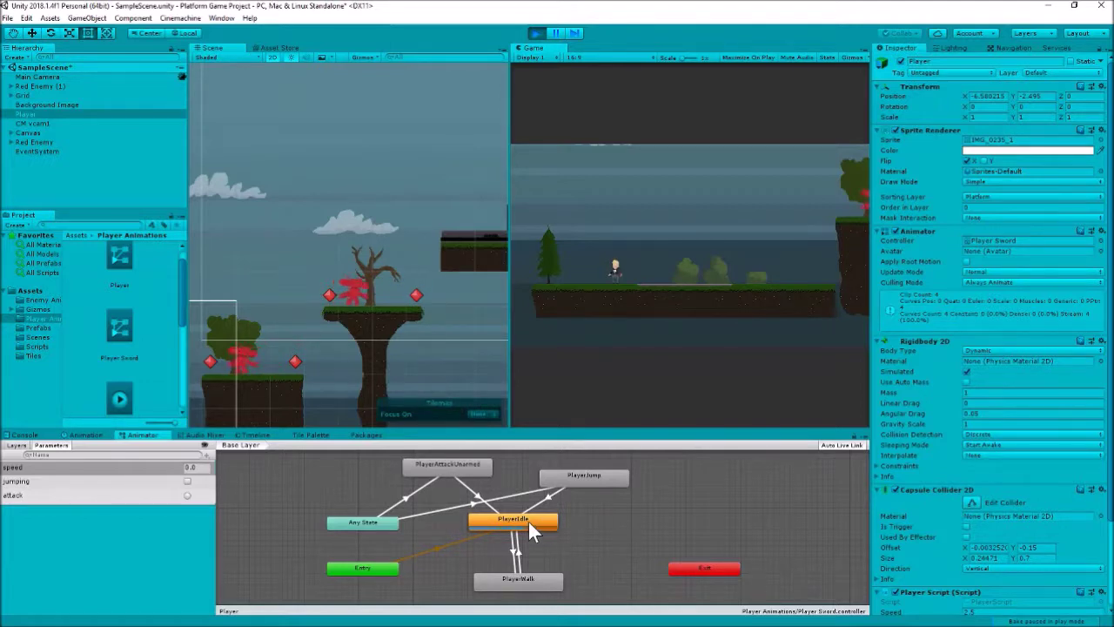
pyautogui.click(536, 33)
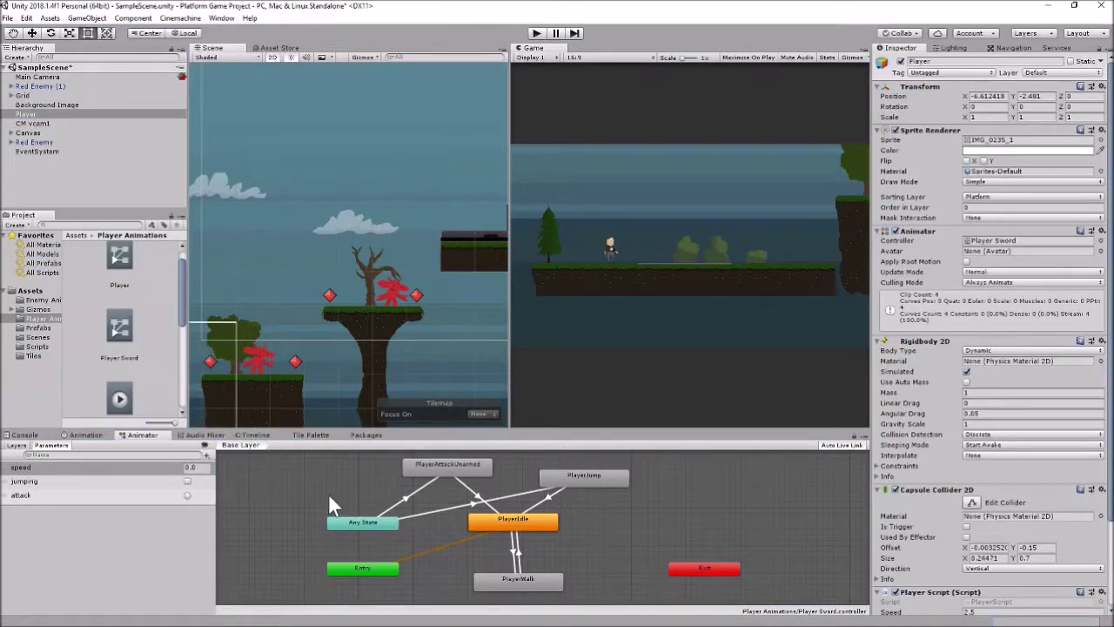
# In the Animation window, add a new clip saved as Sword Idle.
pyautogui.click(96, 436)
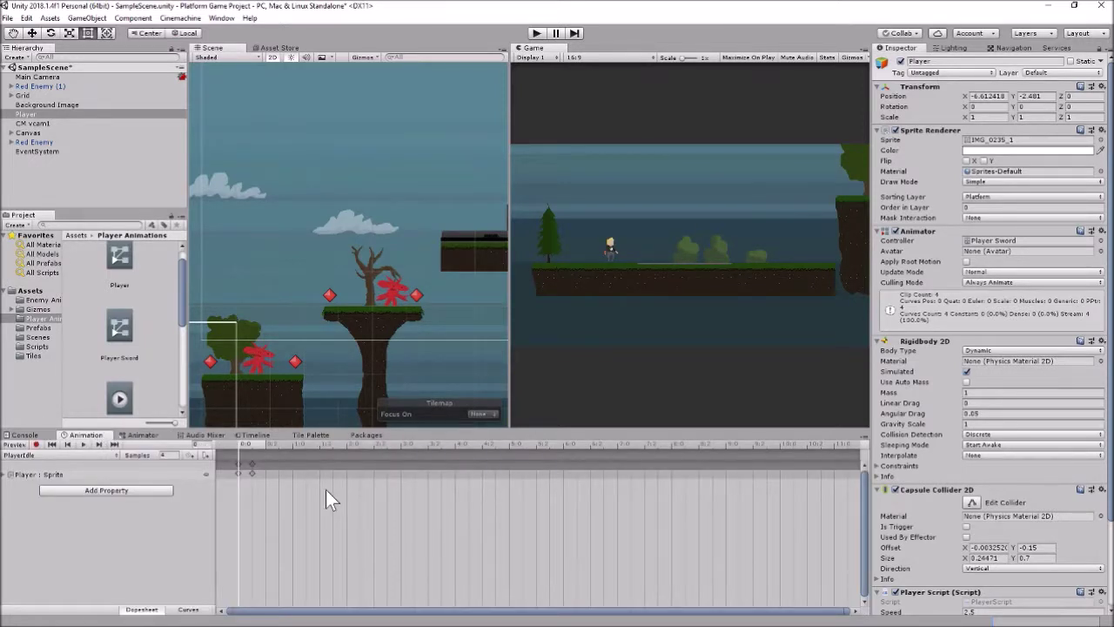
pyautogui.click(50, 456)
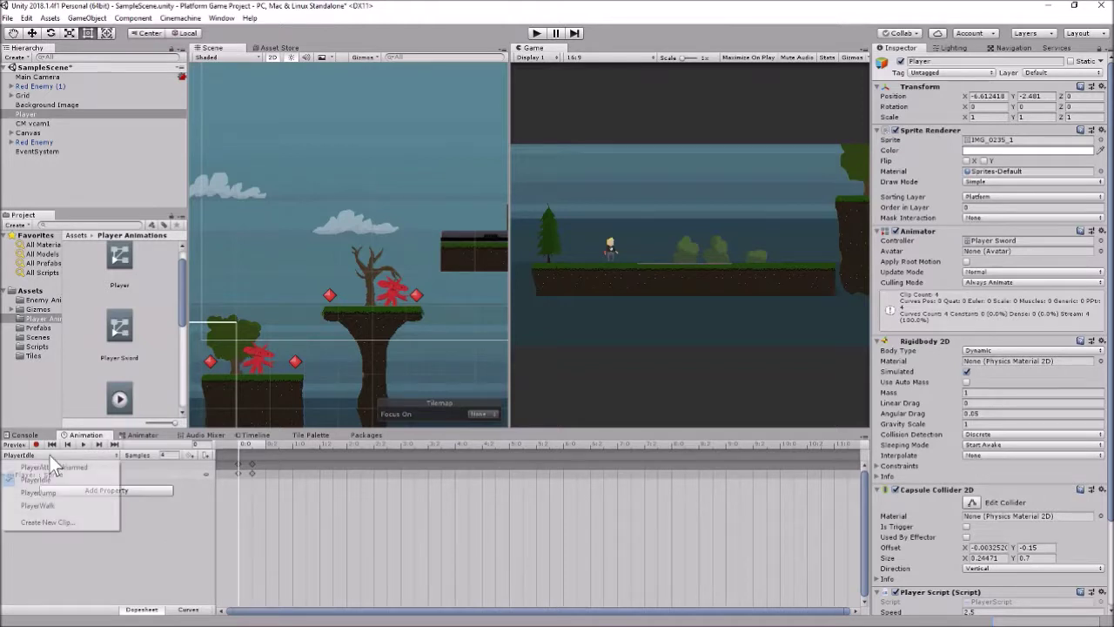
pyautogui.click(49, 521)
pyautogui.write('Sw')
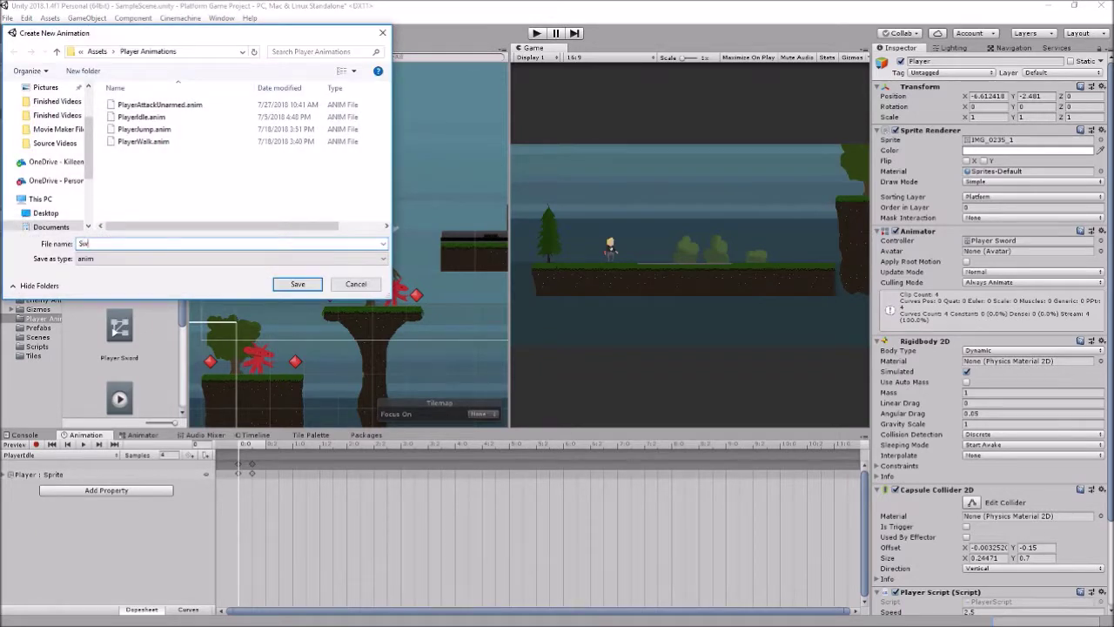
pyautogui.write('ord Idle')
pyautogui.press('Return')
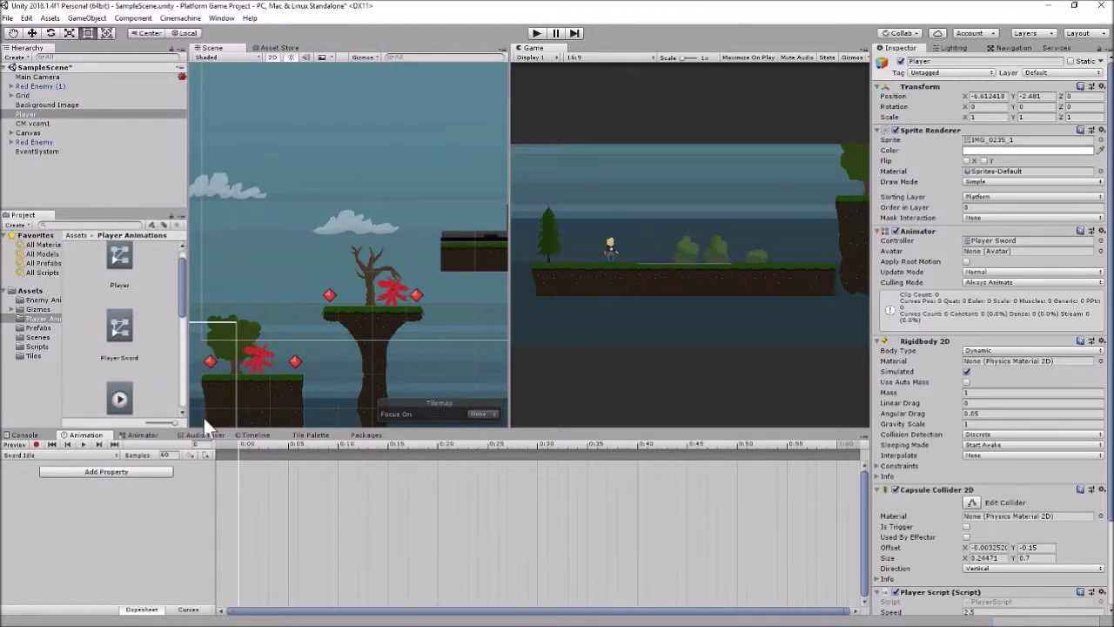
# Drop sprites IMG_0235_32 and IMG_0235_33 onto the Sword Idle timeline at 4 samples.
pyautogui.click(30, 290)
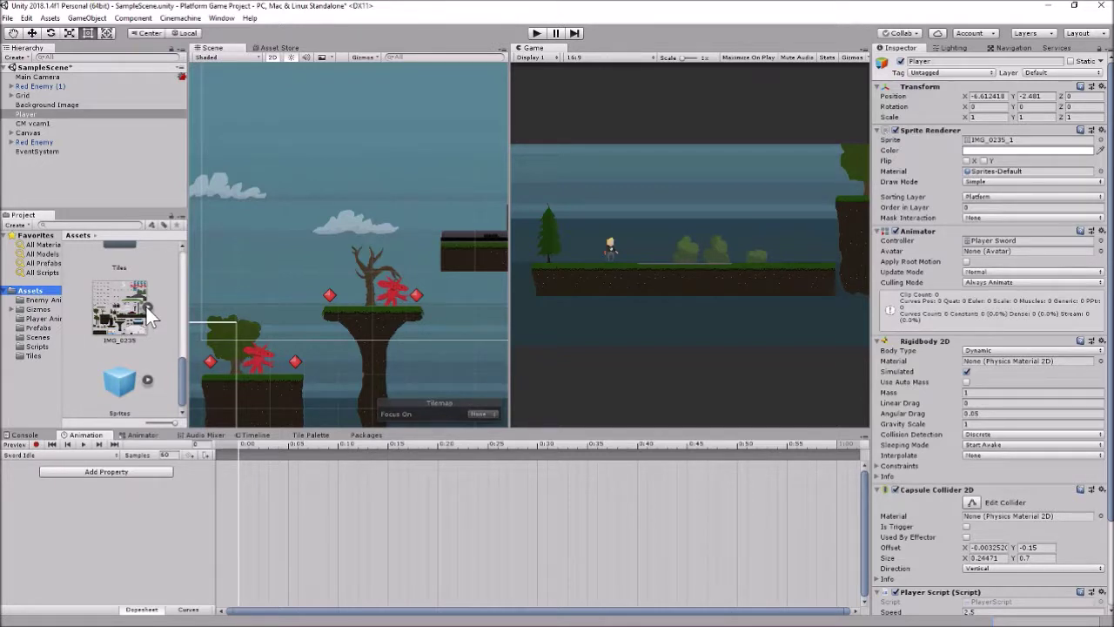
pyautogui.click(146, 307)
pyautogui.scroll(-10, 133, 370)
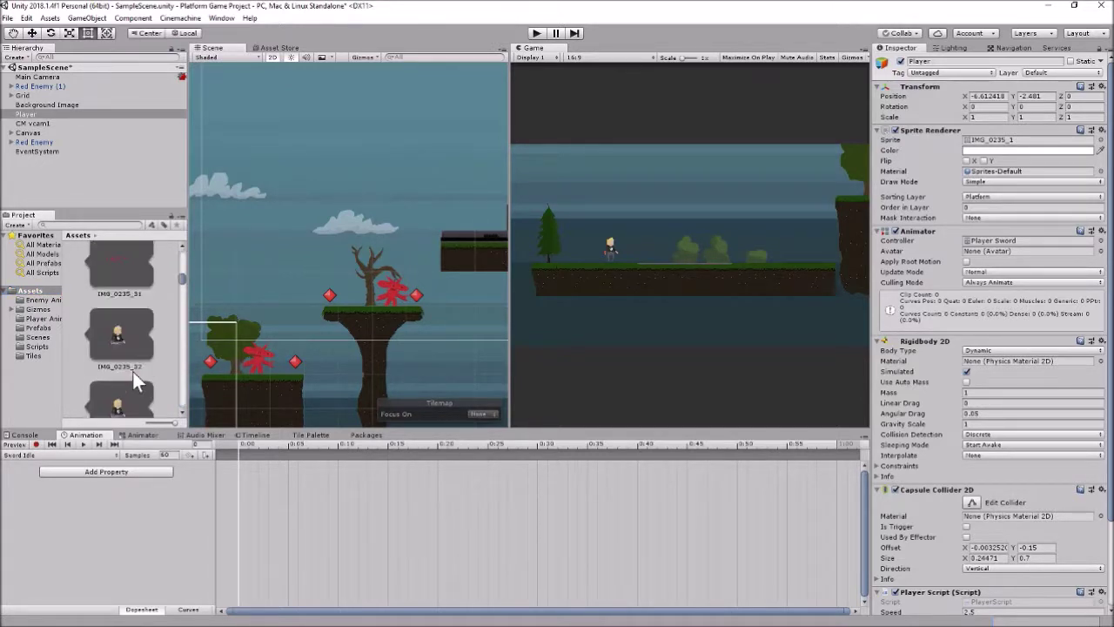
pyautogui.scroll(-2, 131, 309)
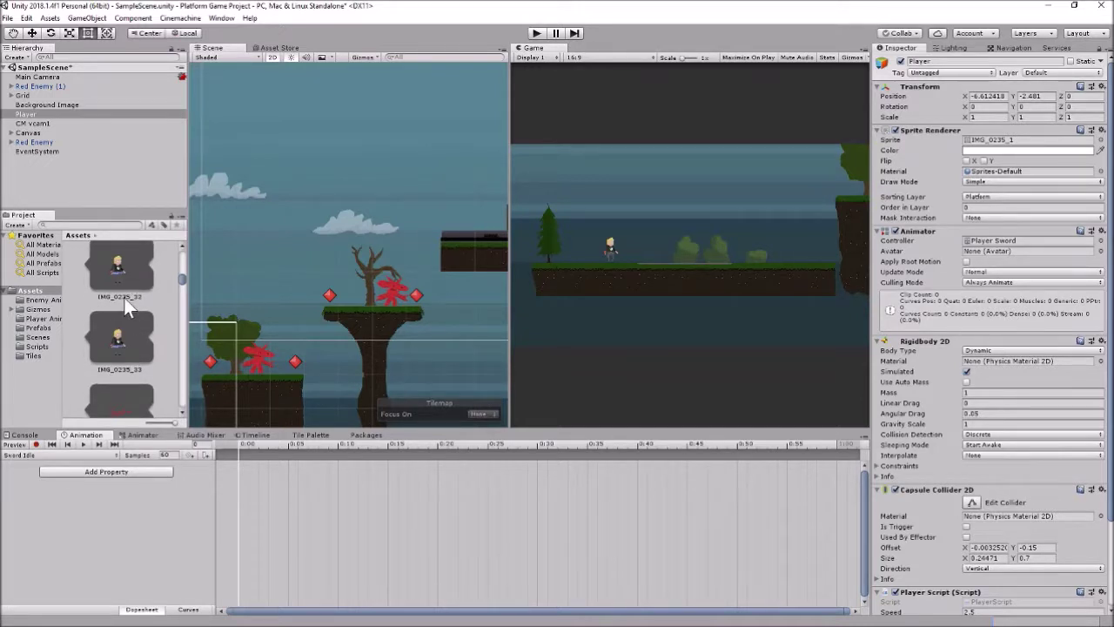
pyautogui.click(133, 274)
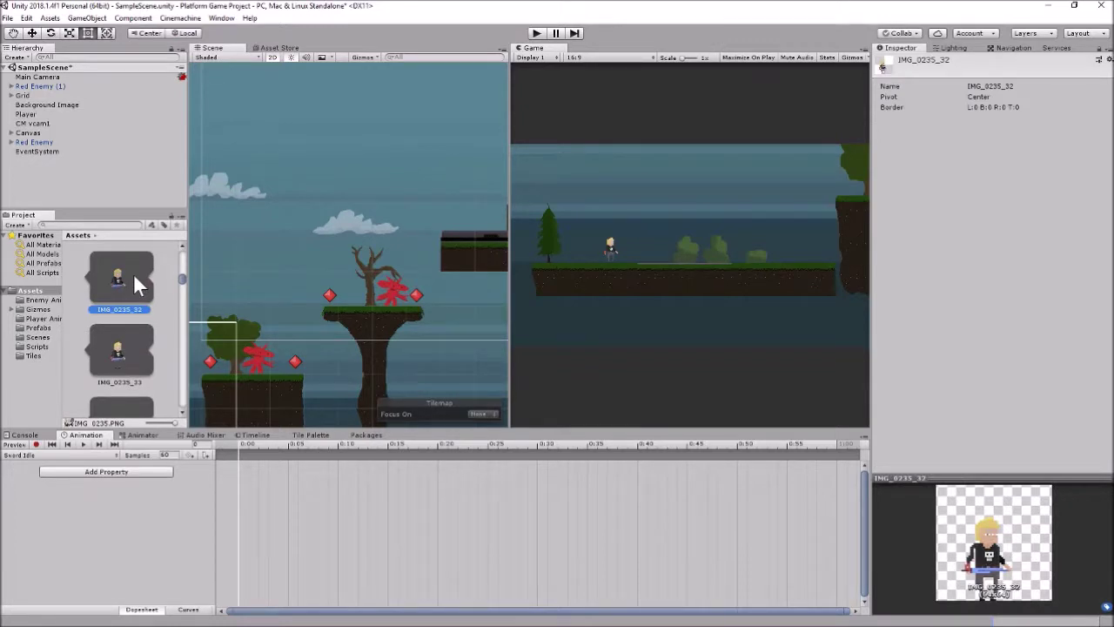
pyautogui.keyDown('ctrl'); pyautogui.click(134, 364); pyautogui.keyUp('ctrl')
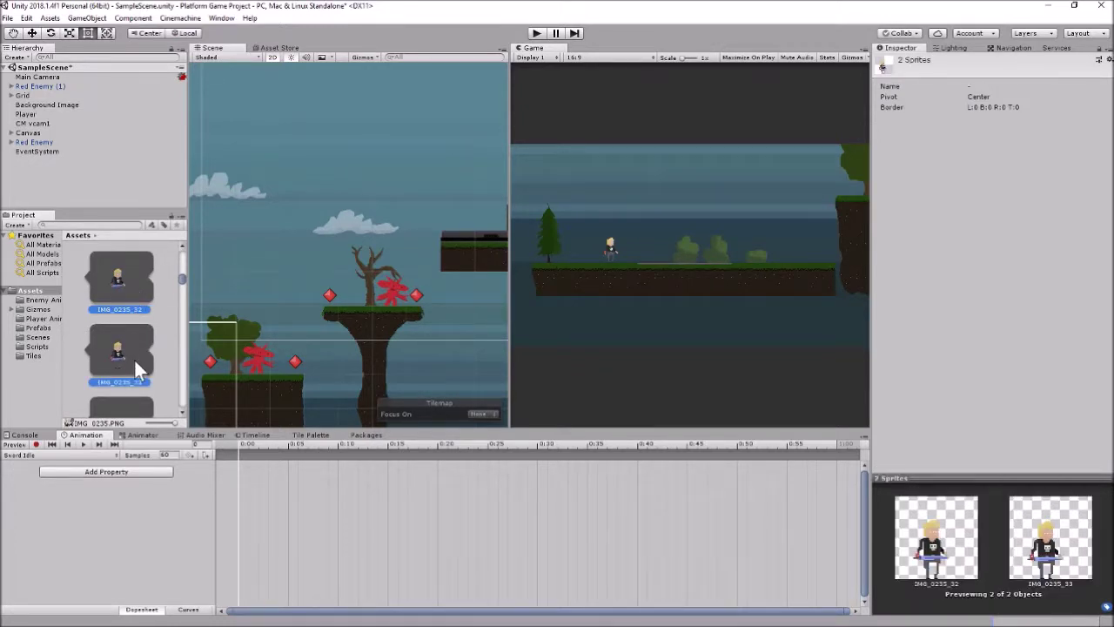
pyautogui.moveTo(128, 272); pyautogui.dragTo(254, 465)
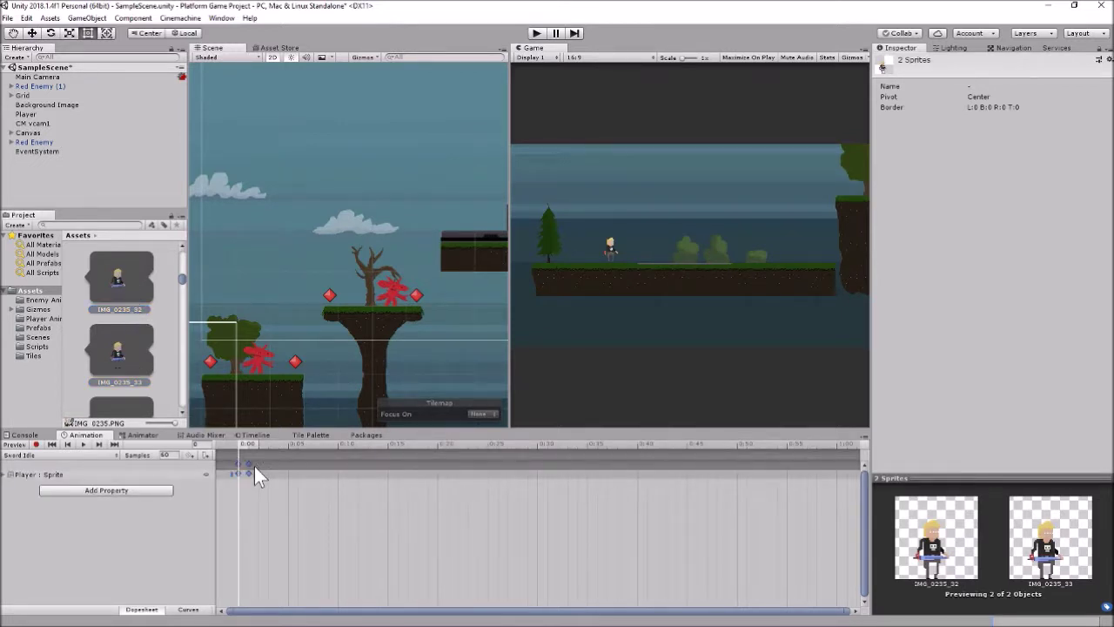
pyautogui.write('4')
pyautogui.press('Return')
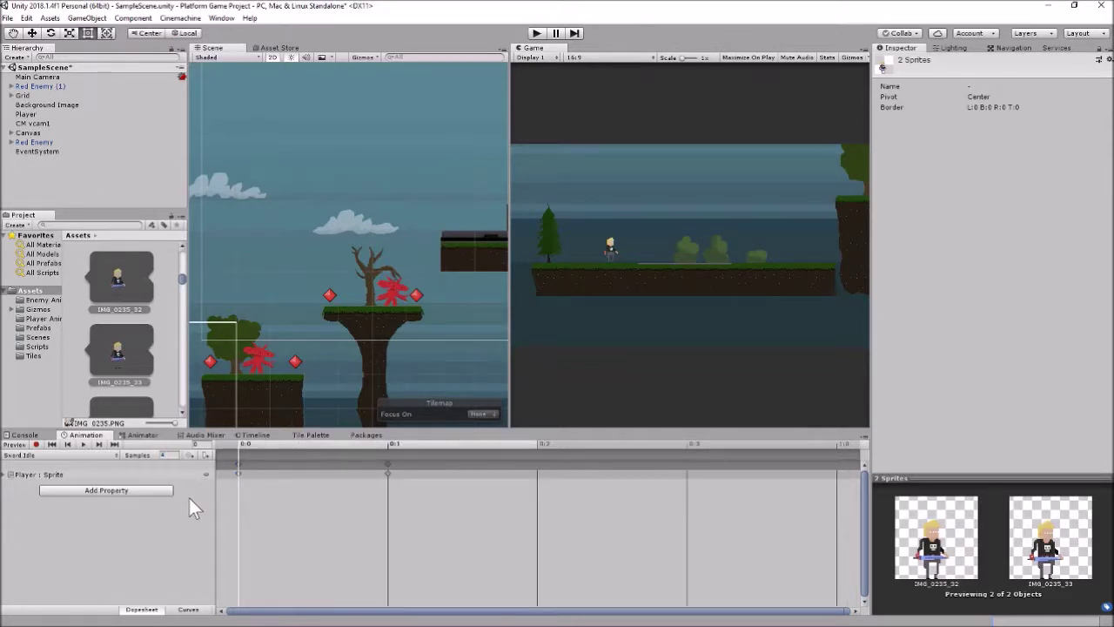
# Compare with the PlayerIdle clip, then return to Sword Idle.
pyautogui.click(52, 455)
pyautogui.click(48, 480)
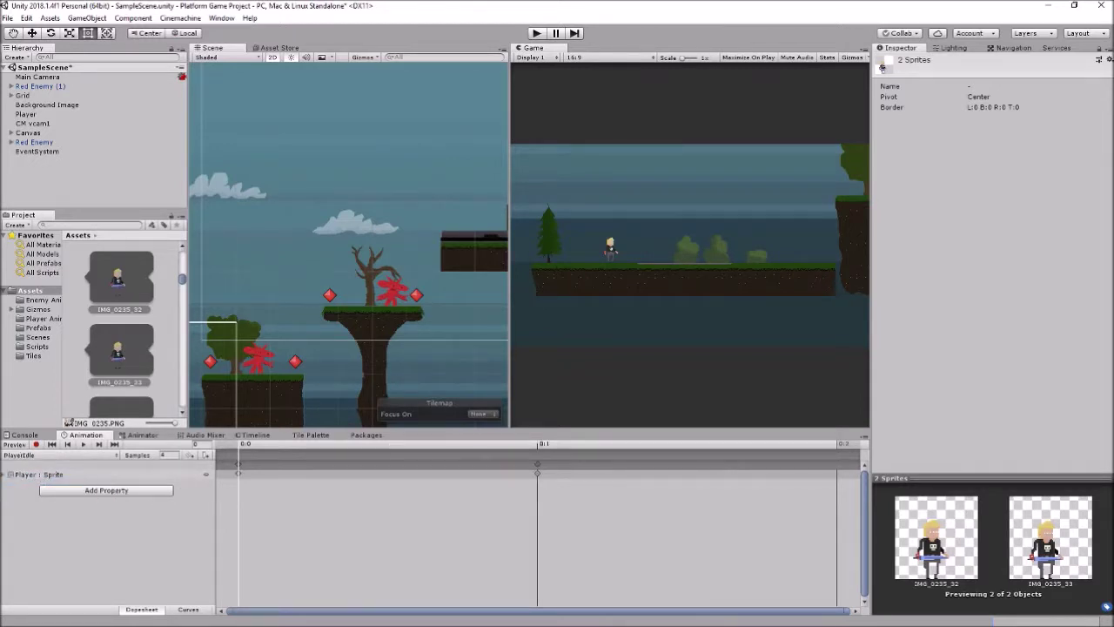
pyautogui.click(40, 454)
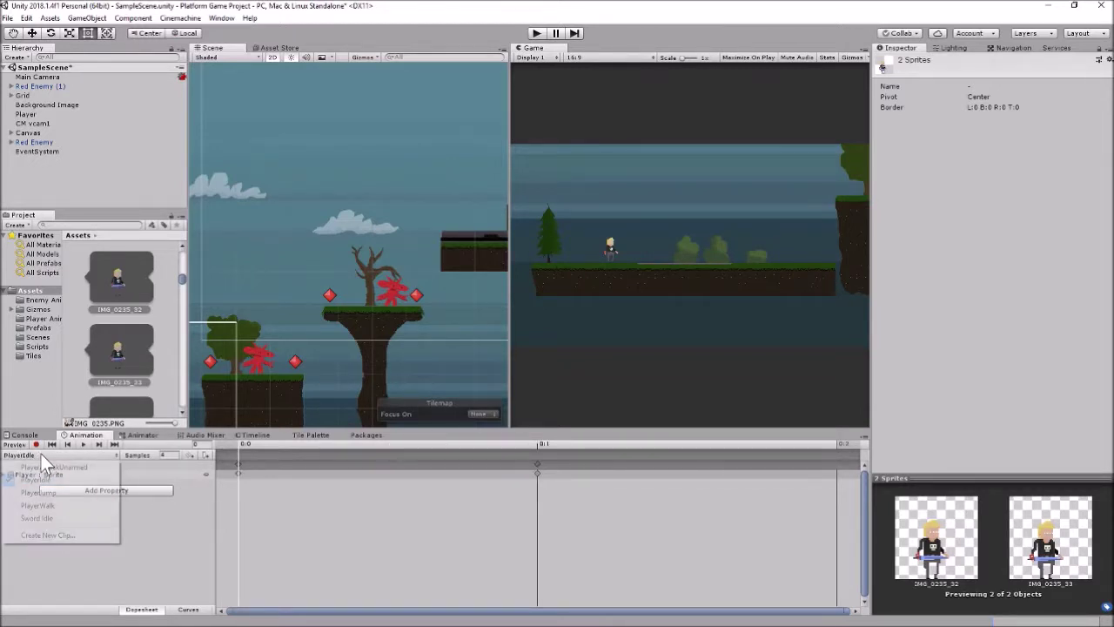
pyautogui.click(51, 518)
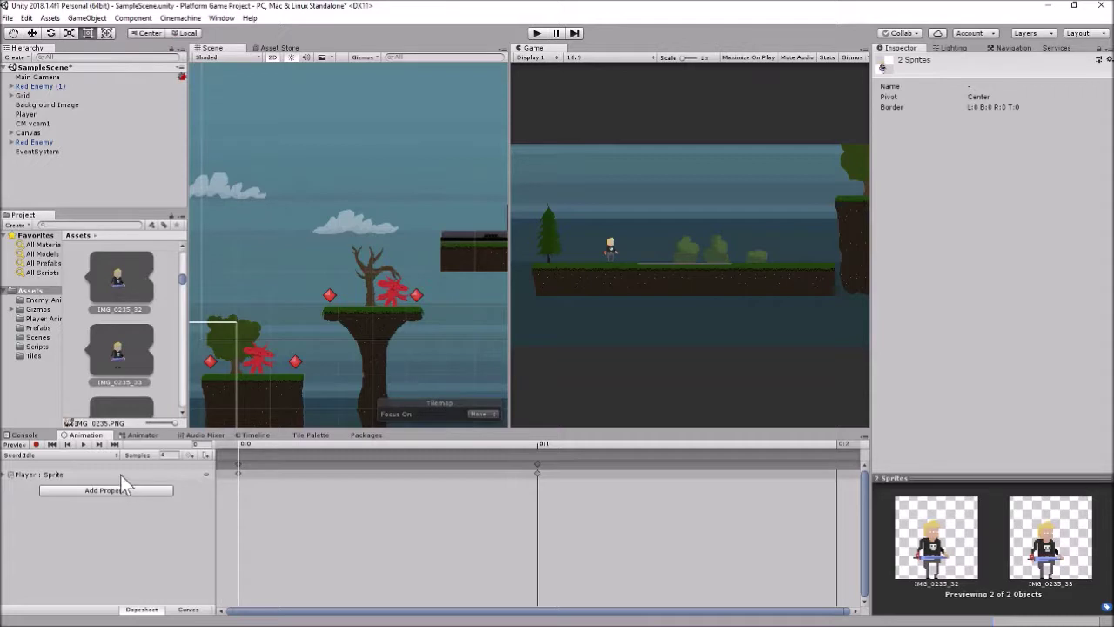
pyautogui.click(79, 454)
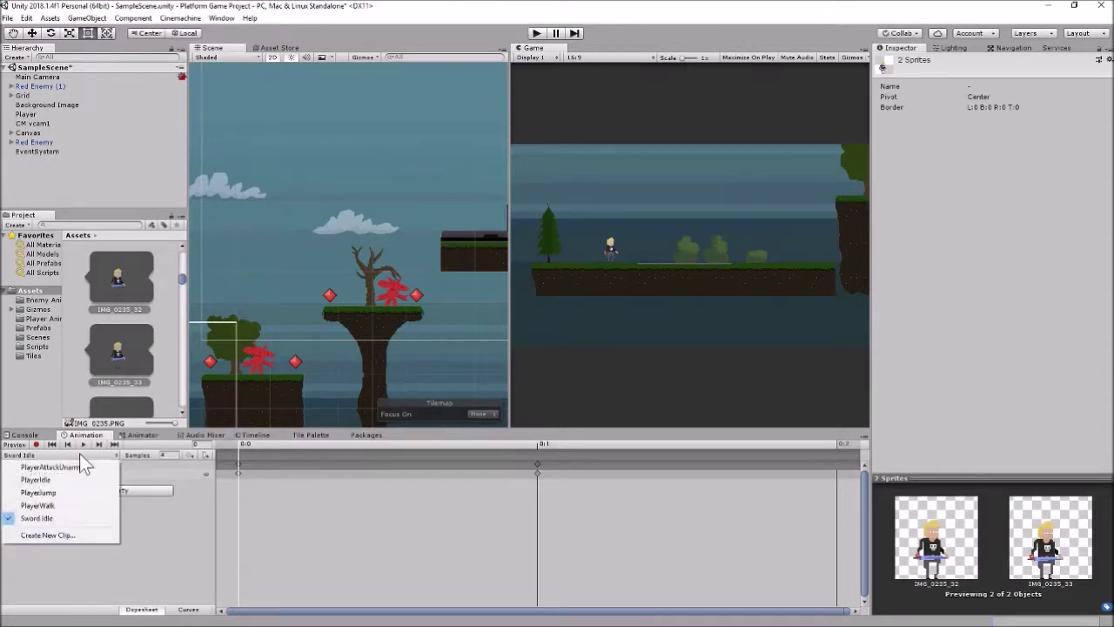
# Save a new animation clip named Sword Walk.
pyautogui.click(57, 534)
pyautogui.write('Sword')
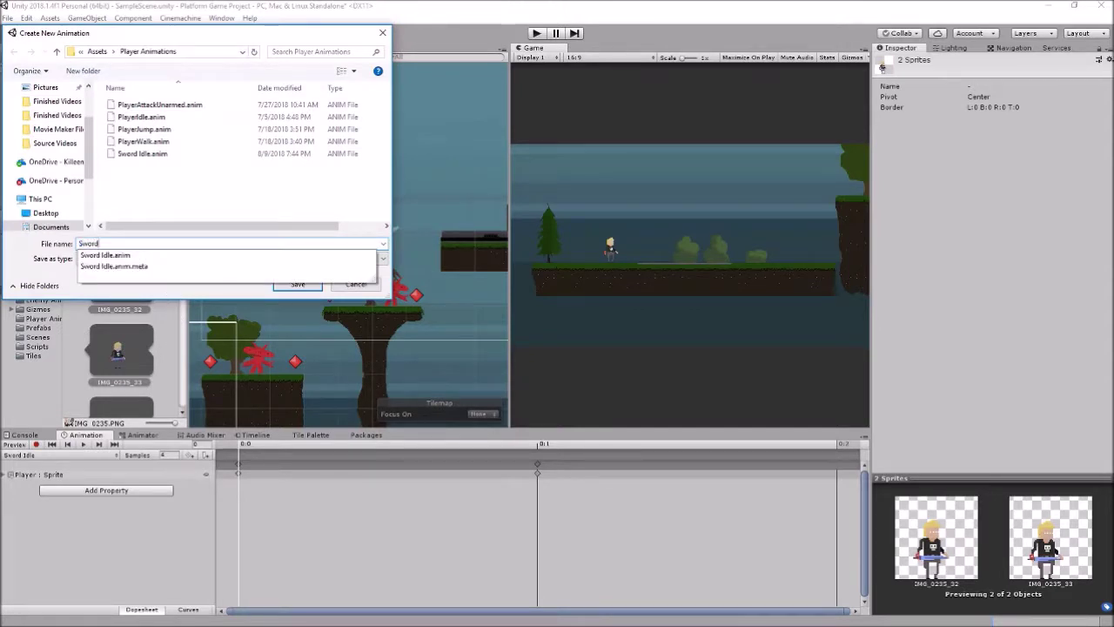
pyautogui.write(' Walk')
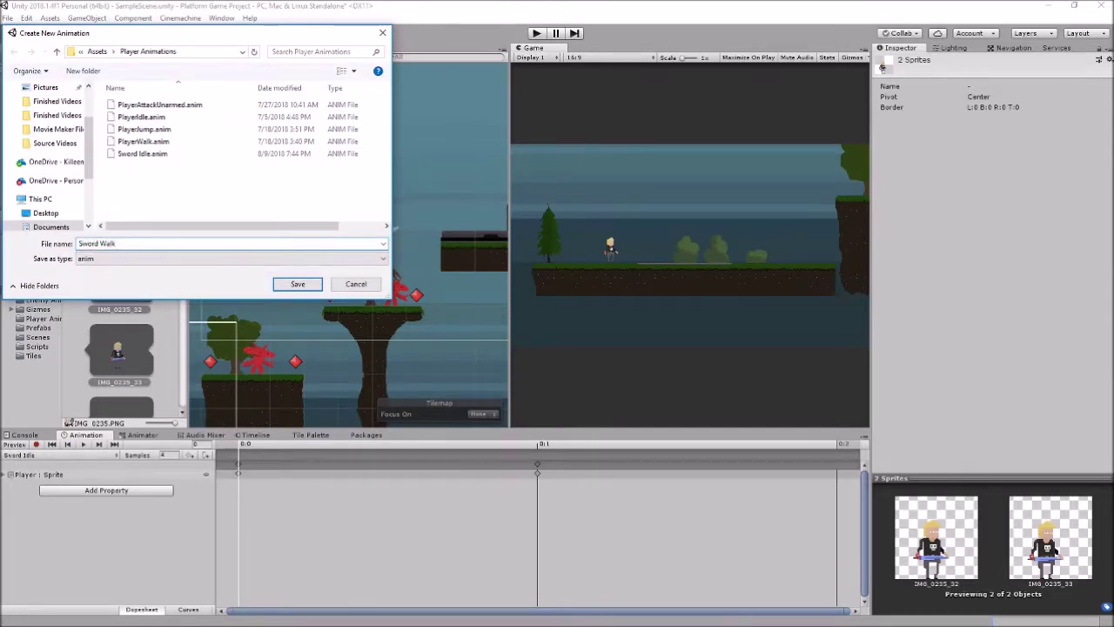
pyautogui.press('Return')
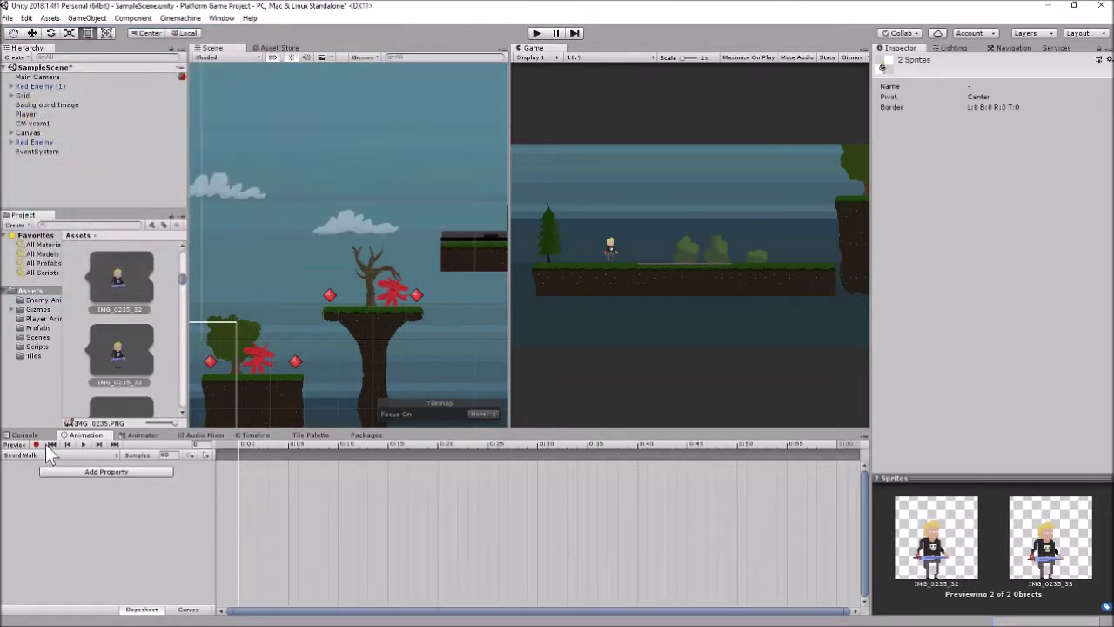
# Add sprite frames IMG_0235_48 through IMG_0235_51 to the Sword Walk timeline.
pyautogui.scroll(-3, 125, 346)
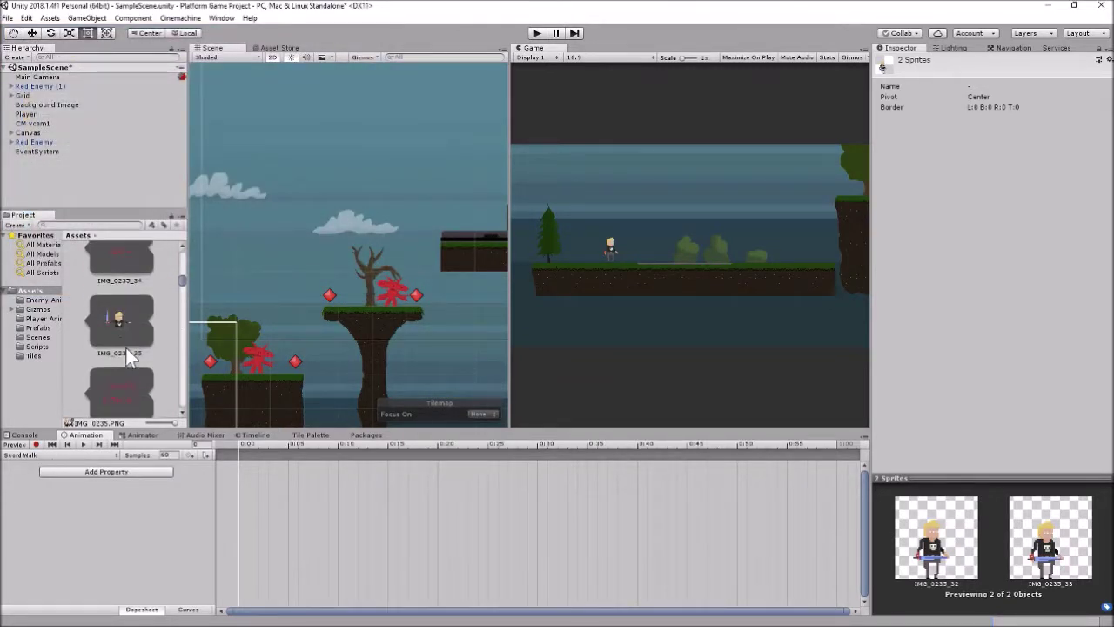
pyautogui.scroll(-5, 125, 347)
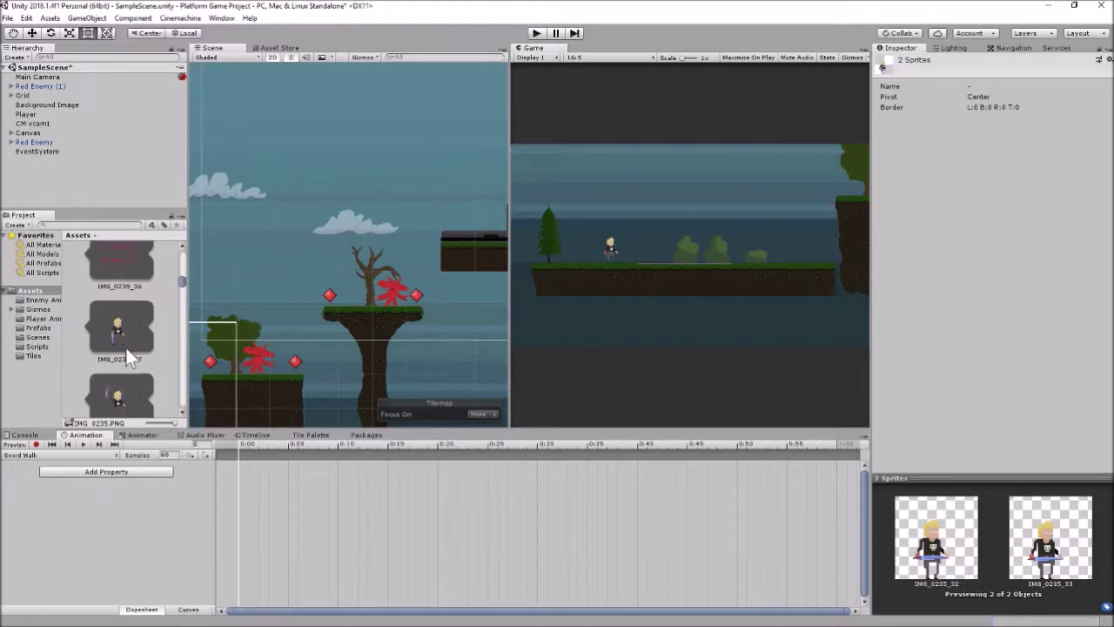
pyautogui.scroll(-4, 126, 347)
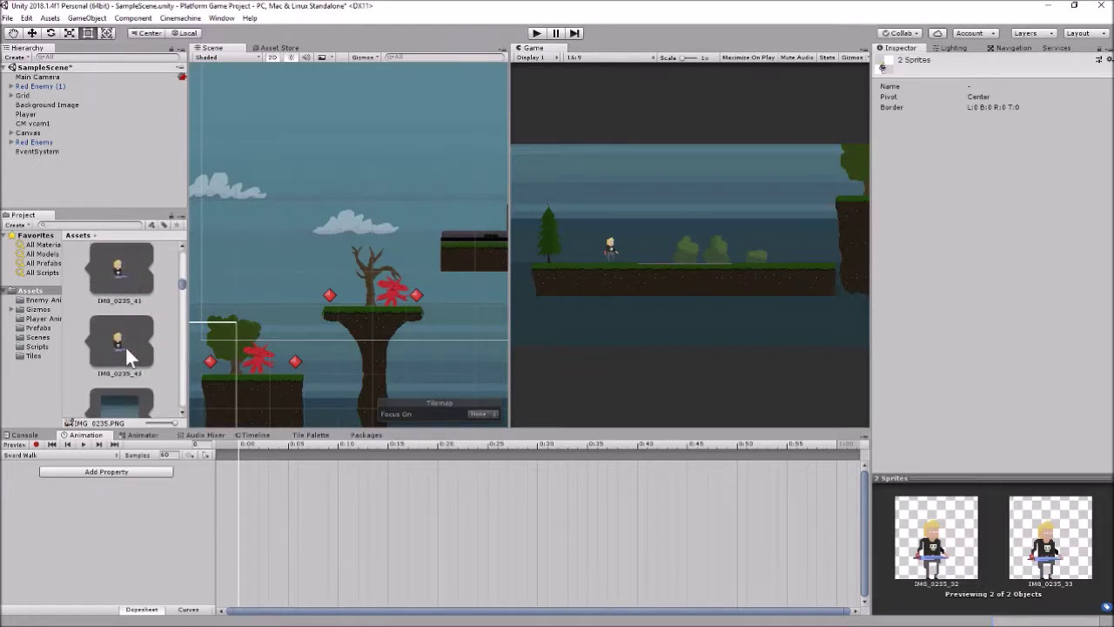
pyautogui.scroll(-3, 126, 346)
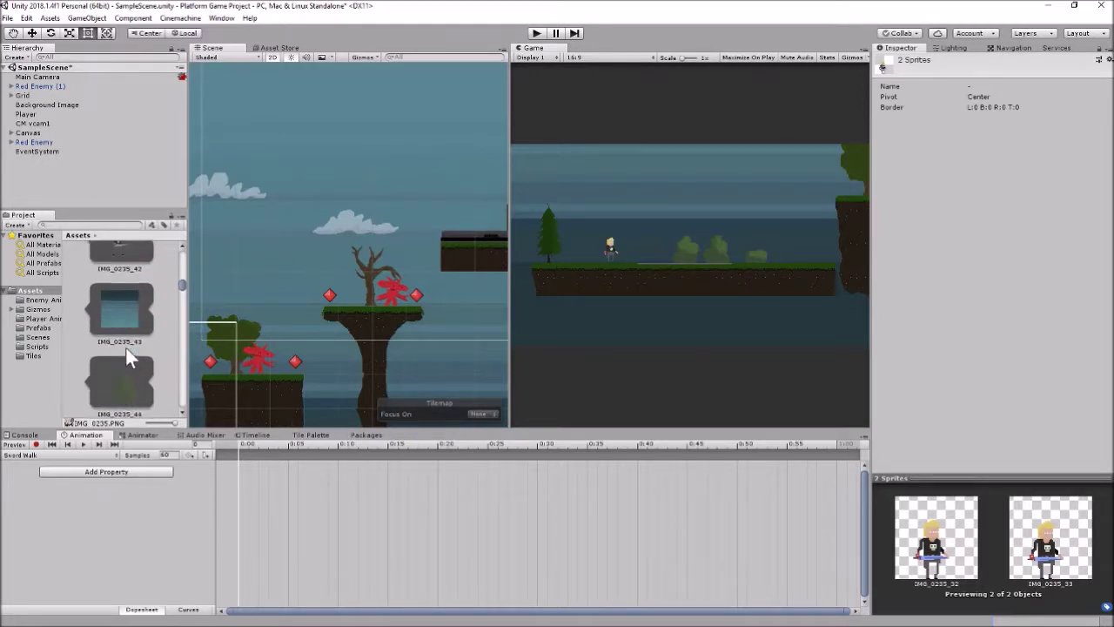
pyautogui.scroll(1, 126, 347)
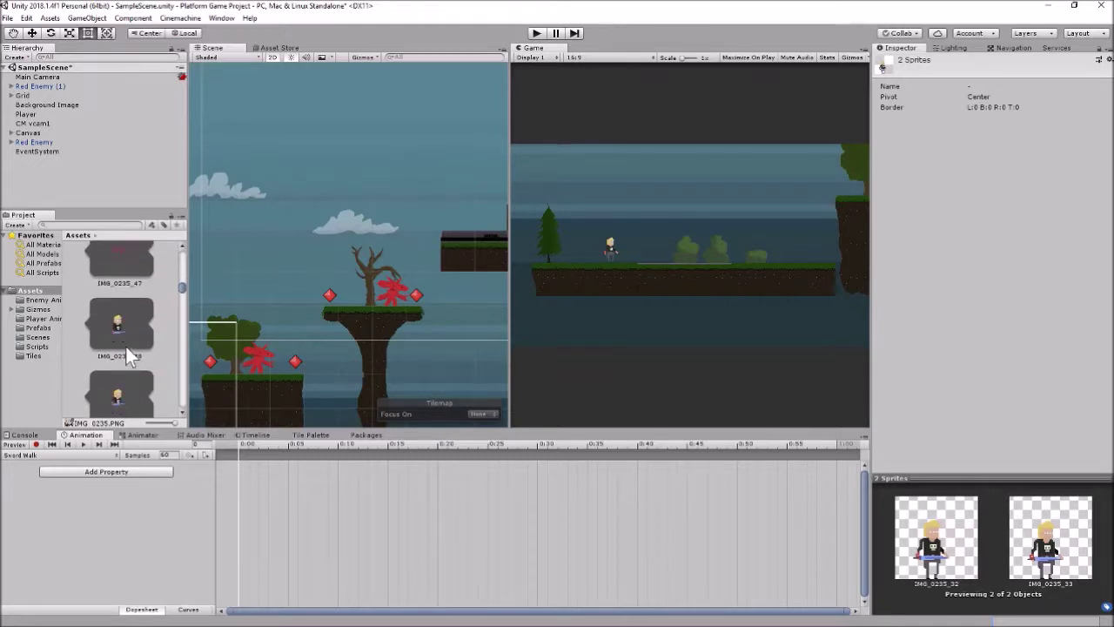
pyautogui.click(133, 336)
pyautogui.scroll(-6, 132, 337)
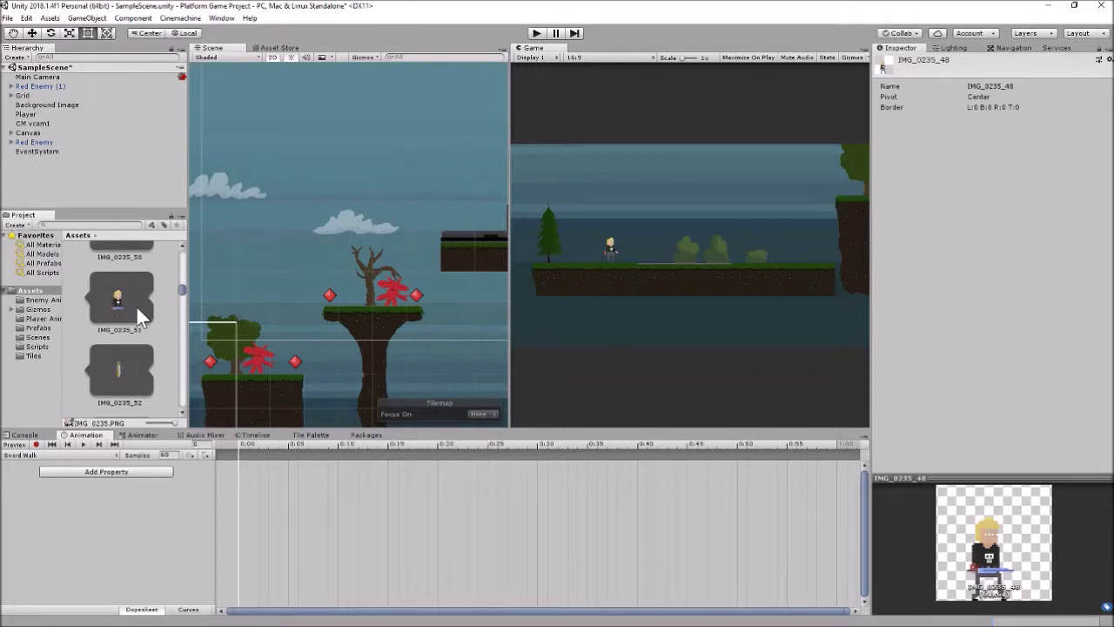
pyautogui.keyDown('shift'); pyautogui.click(136, 309); pyautogui.keyUp('shift')
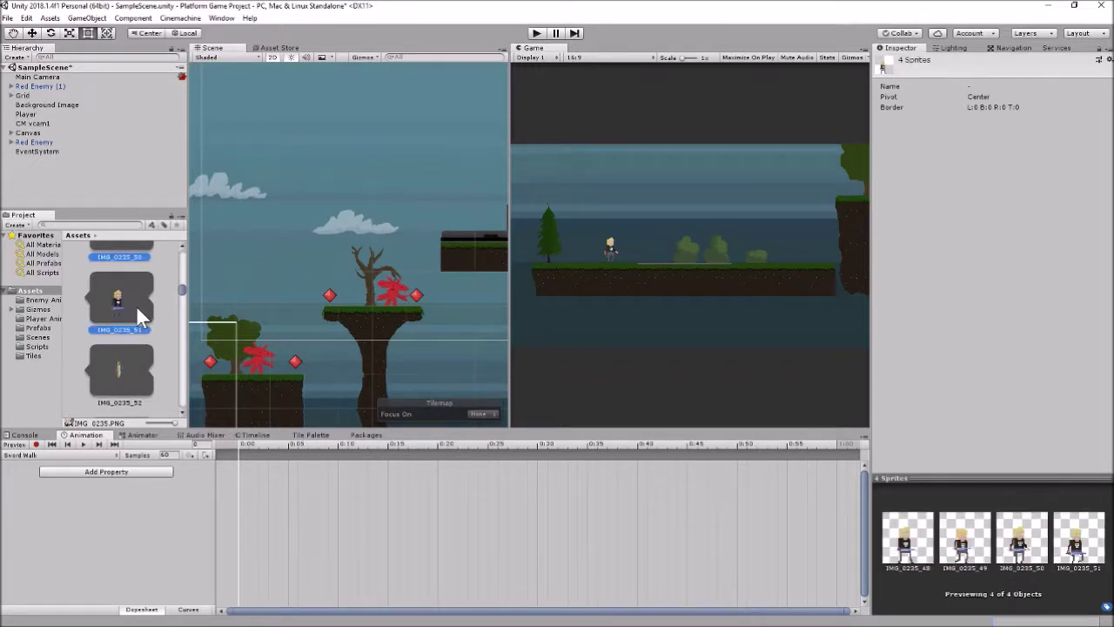
pyautogui.moveTo(136, 304); pyautogui.dragTo(284, 496)
# Set the Sword Walk sample rate to 8.
pyautogui.click(163, 455)
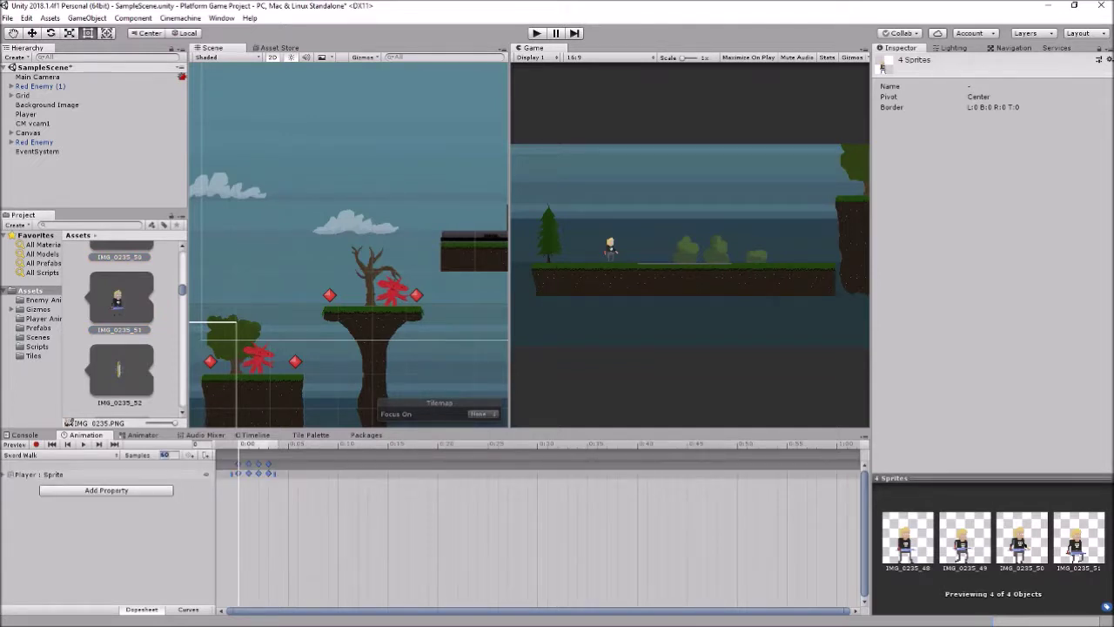
pyautogui.write('8')
pyautogui.press('Return')
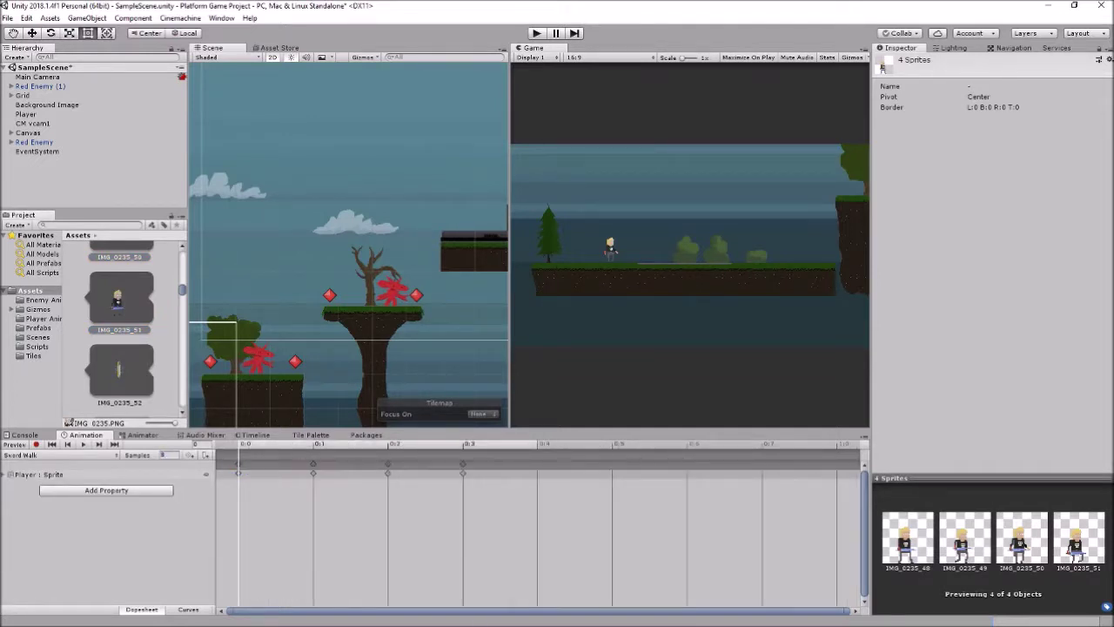
pyautogui.click(55, 456)
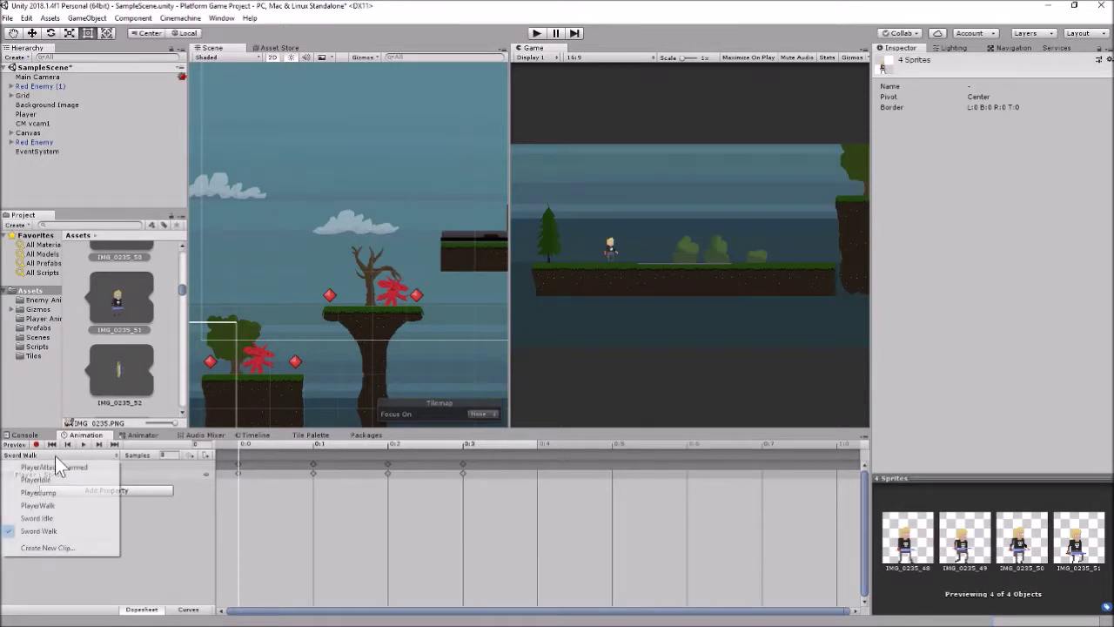
# Preview PlayerWalk, switch back to Sword Walk, and begin another new clip.
pyautogui.click(56, 505)
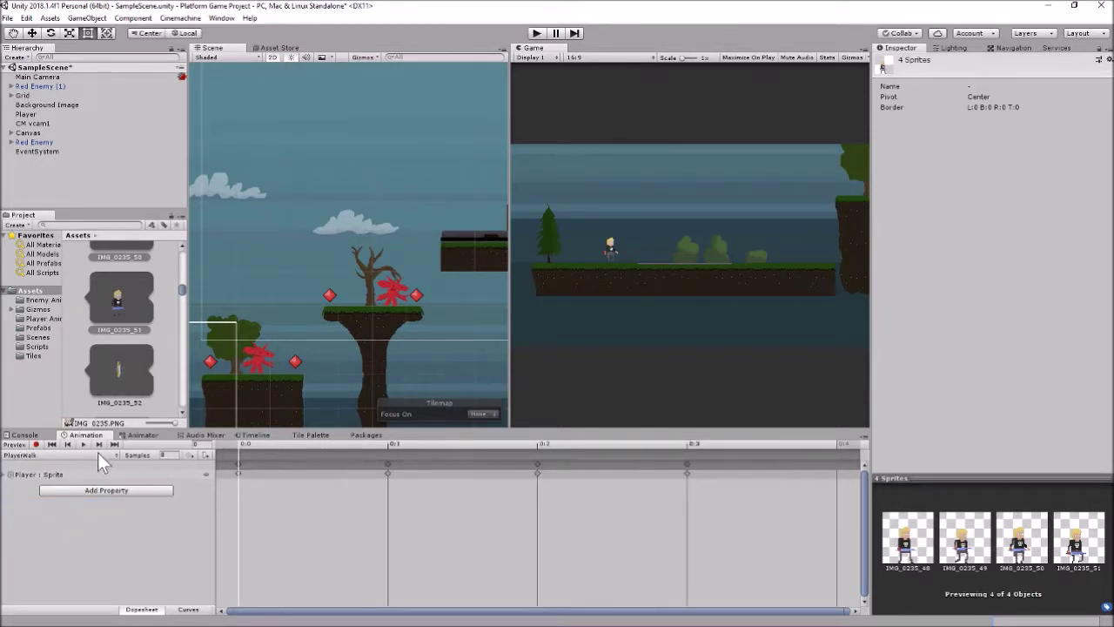
pyautogui.click(41, 456)
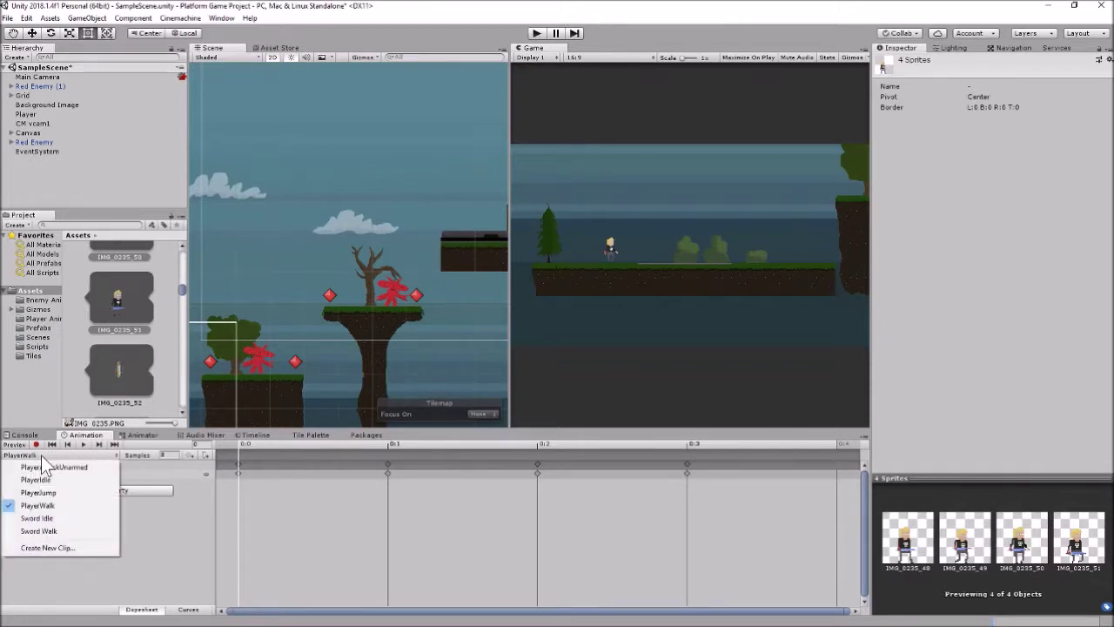
pyautogui.click(45, 530)
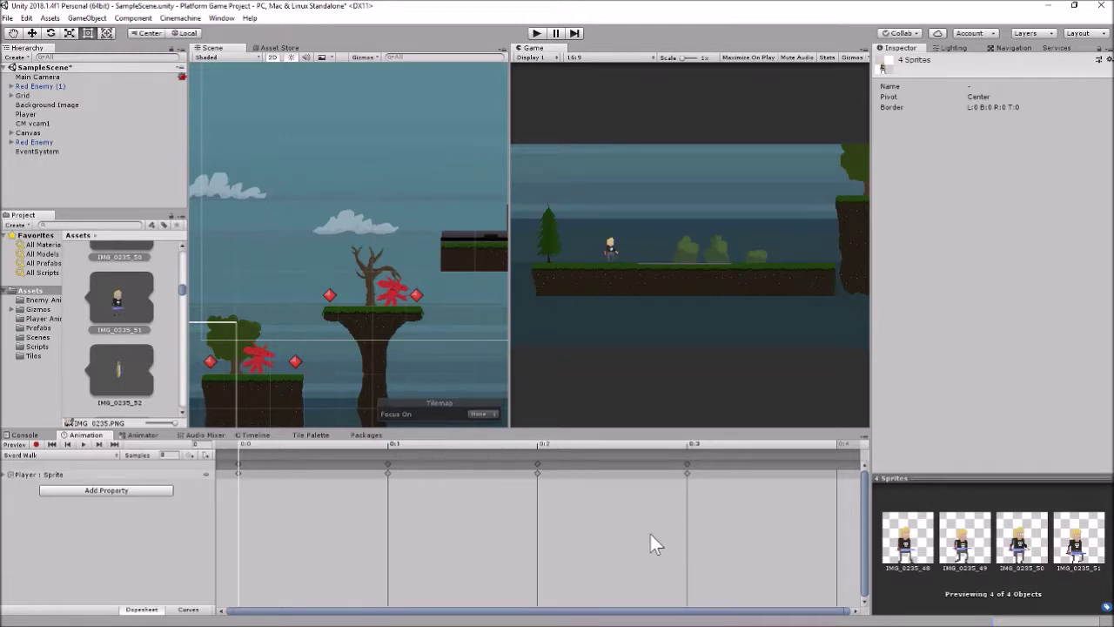
pyautogui.click(81, 455)
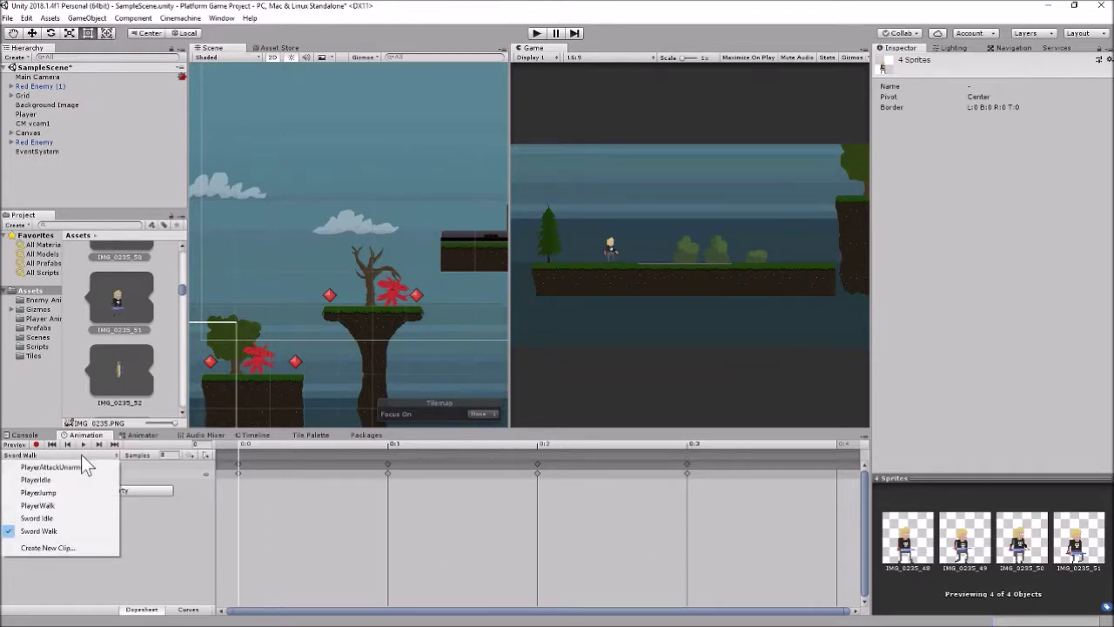
pyautogui.click(63, 548)
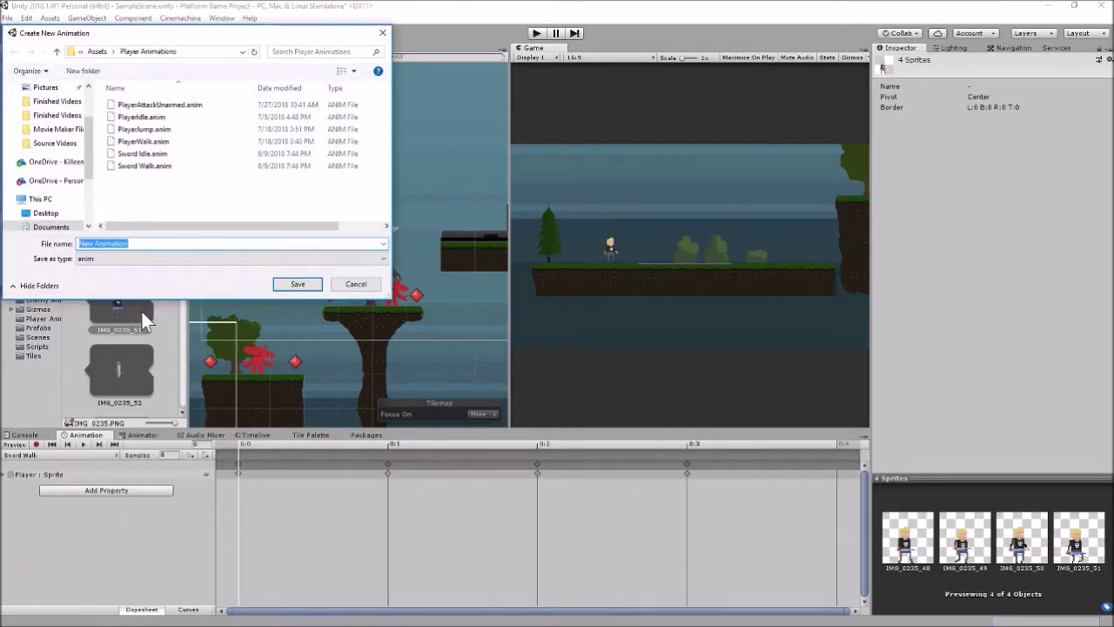
# Save the clip as Sword Jump and key it with sprite IMG_0235_35.
pyautogui.write('Sword Jump')
pyautogui.press('Return')
pyautogui.scroll(10, 143, 316)
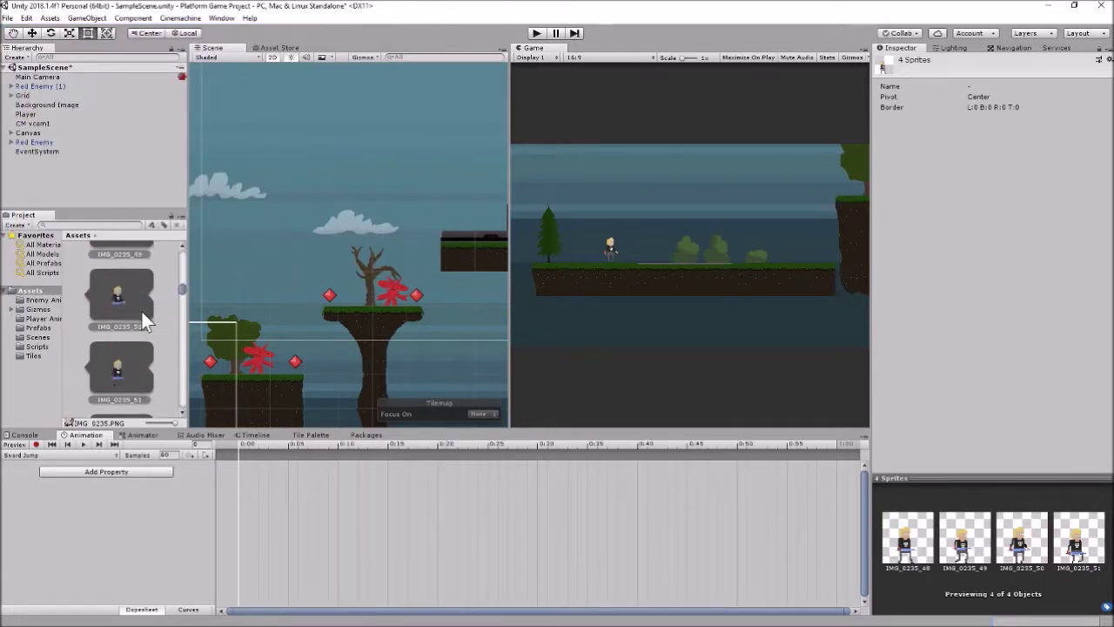
pyautogui.scroll(6, 142, 316)
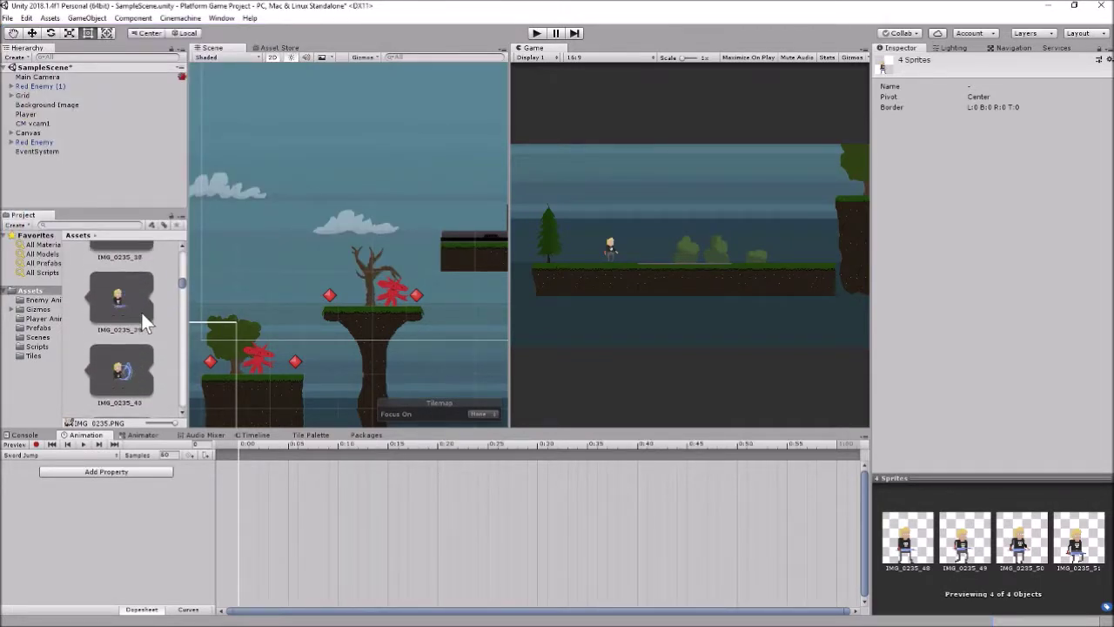
pyautogui.scroll(1, 144, 323)
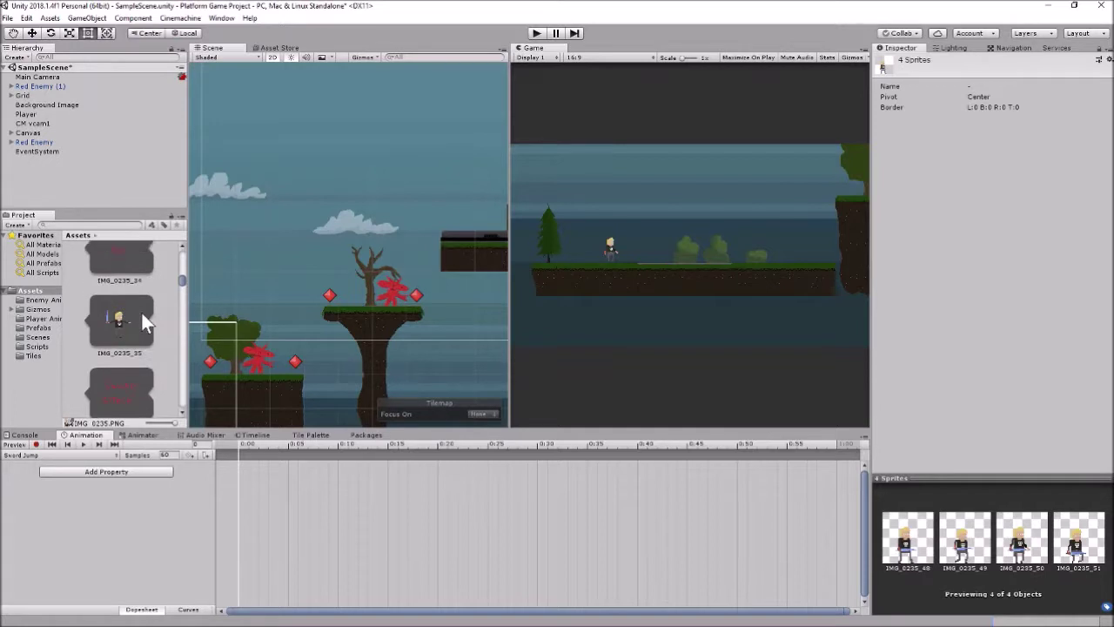
pyautogui.click(127, 315)
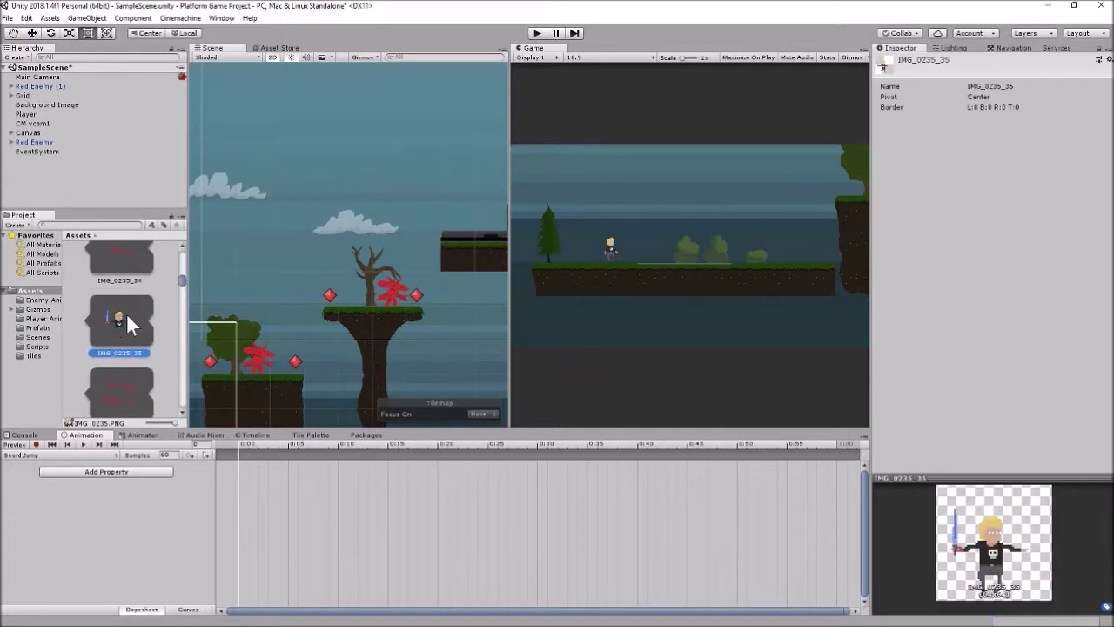
pyautogui.moveTo(235, 471); pyautogui.dragTo(239, 472)
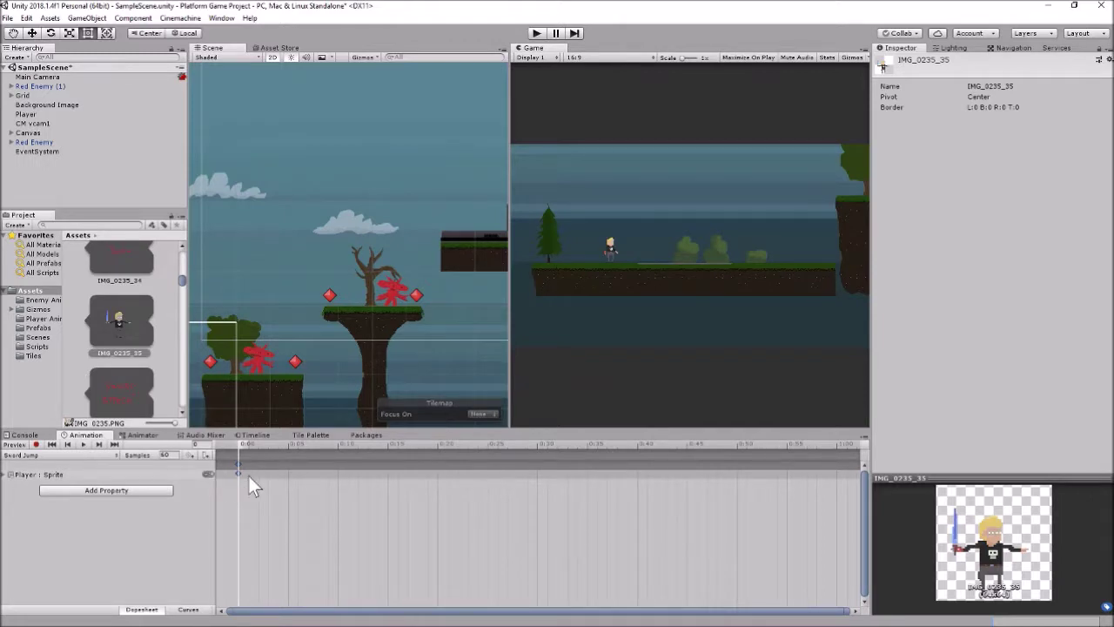
pyautogui.click(85, 455)
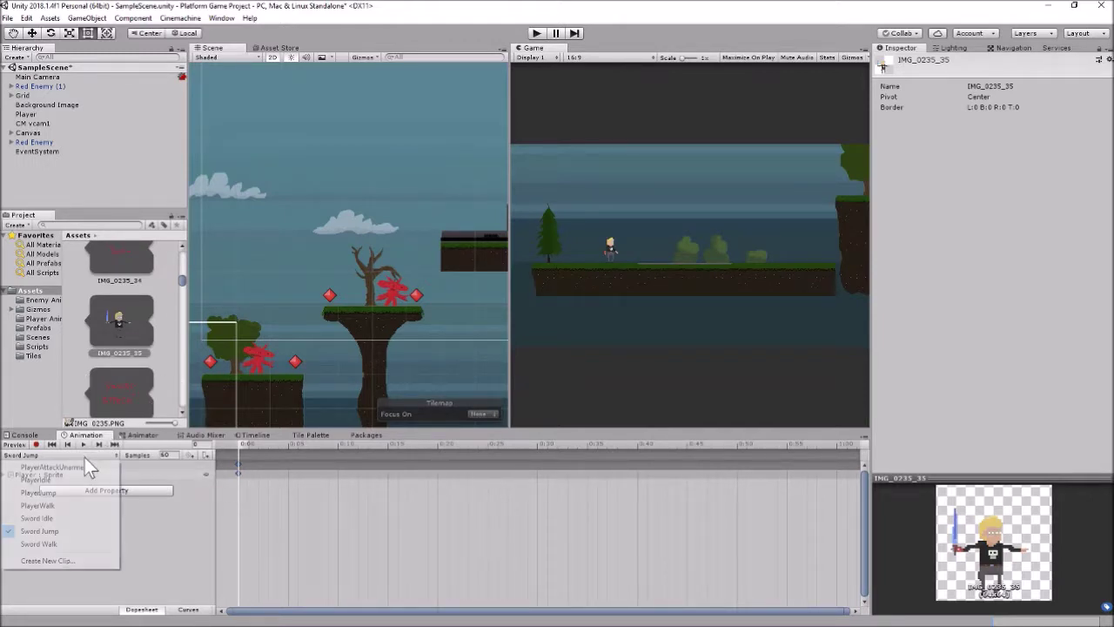
# Save a new animation clip named Sword Attack.
pyautogui.click(63, 559)
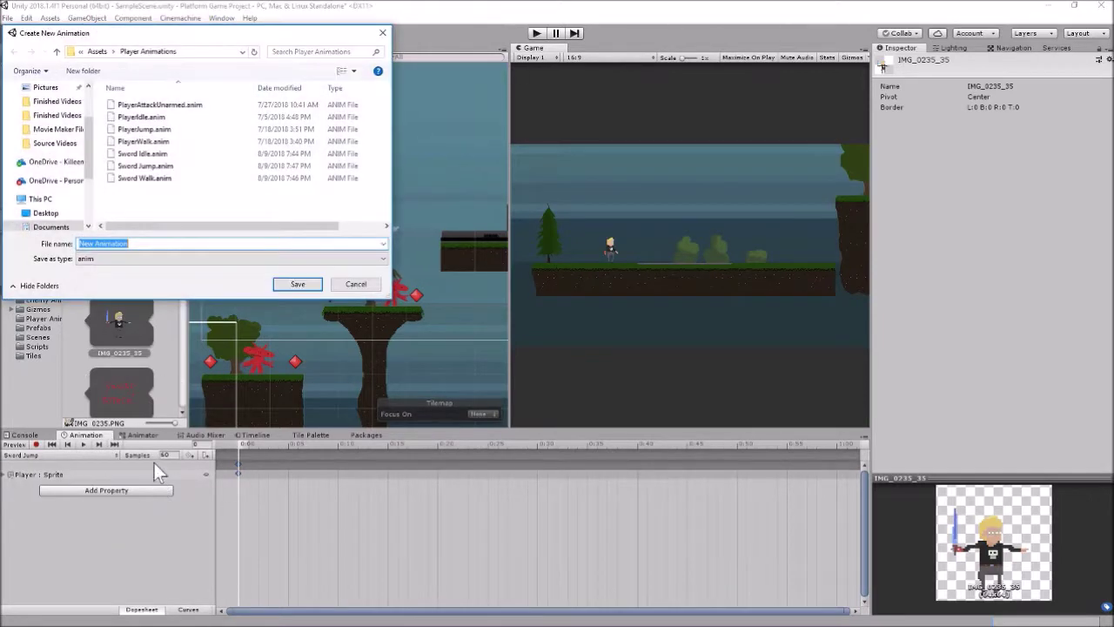
pyautogui.write('Sword')
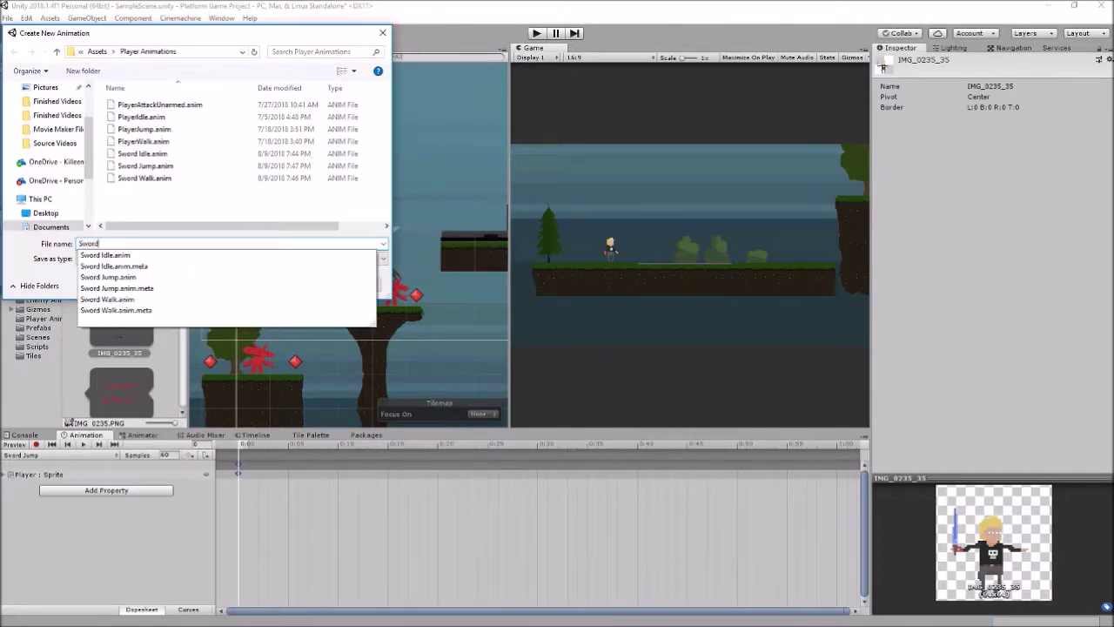
pyautogui.write(' Attack')
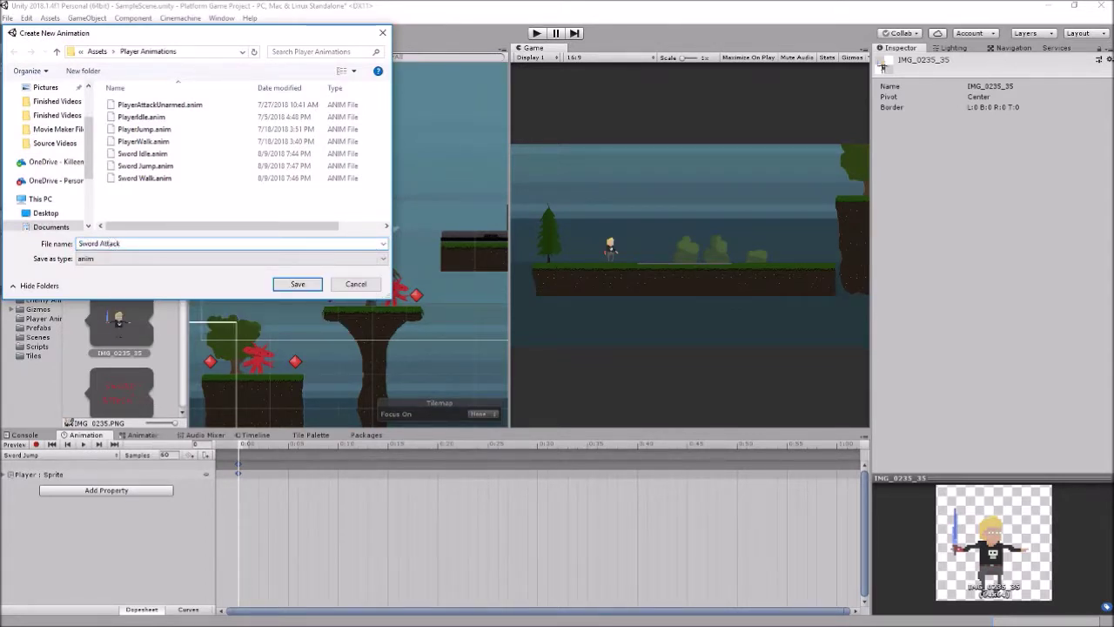
pyautogui.press('Return')
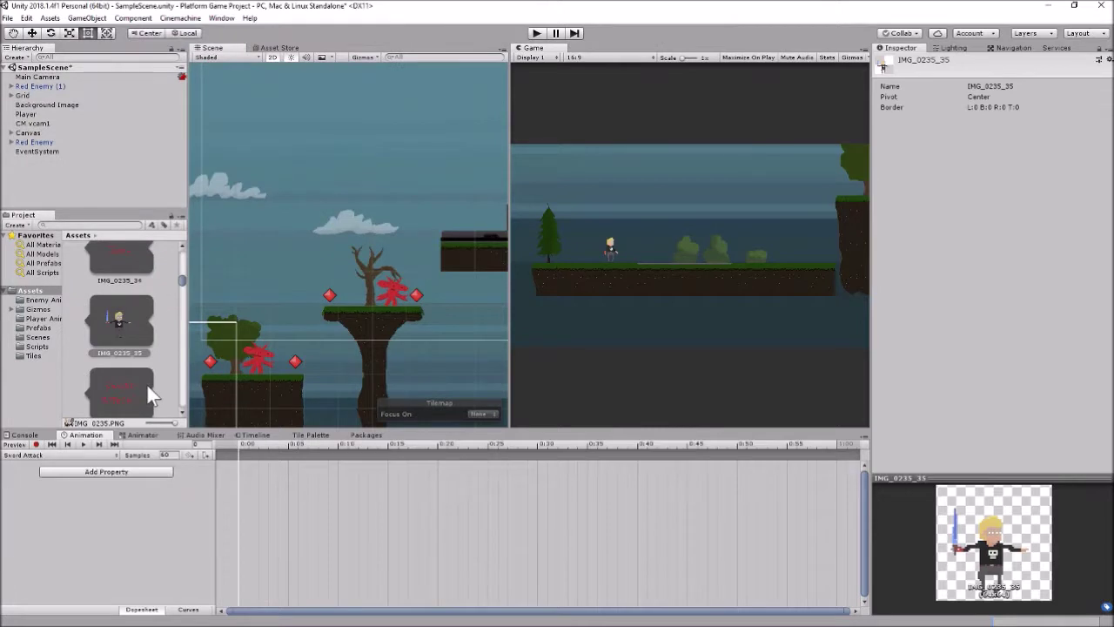
# Key sprites IMG_0235_37 through IMG_0235_42 into Sword Attack at 6 samples.
pyautogui.scroll(-1, 148, 319)
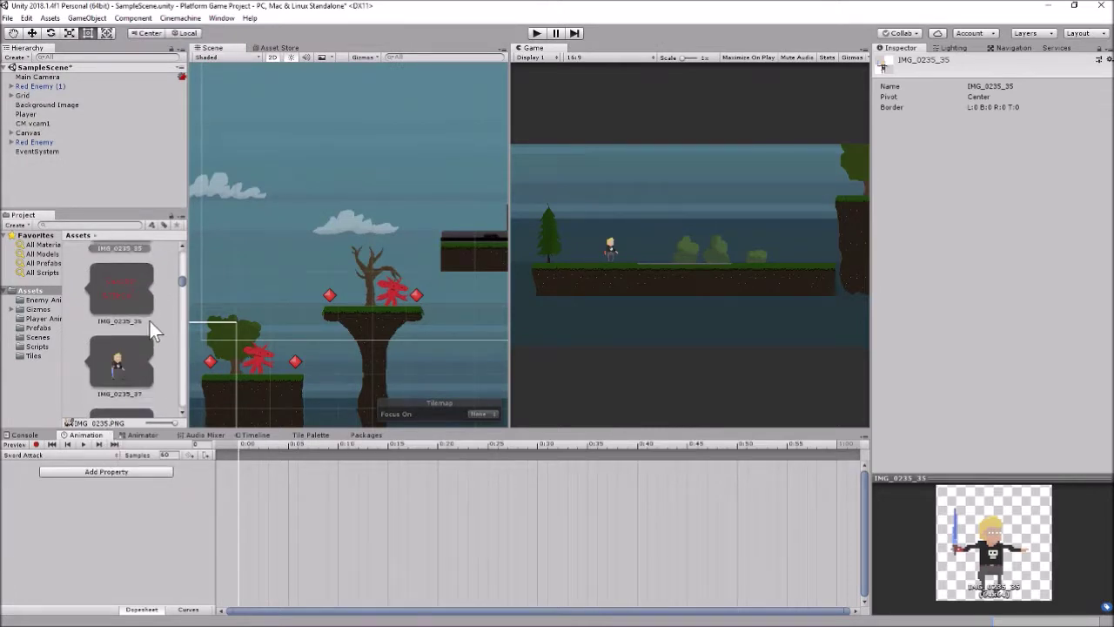
pyautogui.scroll(-1, 149, 321)
pyautogui.click(133, 315)
pyautogui.scroll(-4, 134, 322)
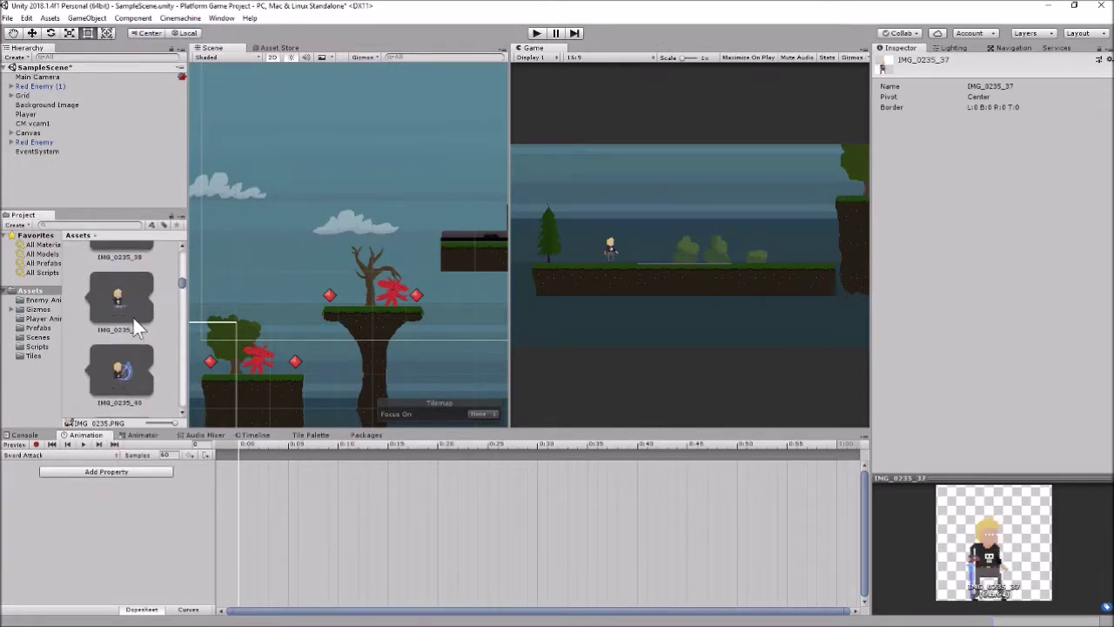
pyautogui.scroll(-1, 133, 321)
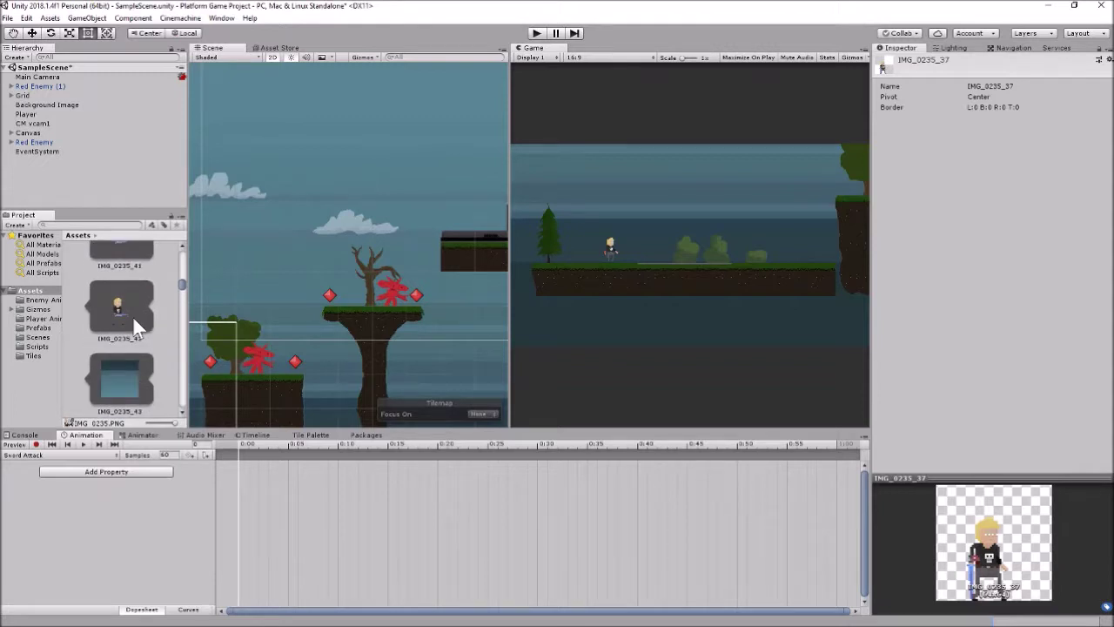
pyautogui.keyDown('shift'); pyautogui.click(133, 315); pyautogui.keyUp('shift')
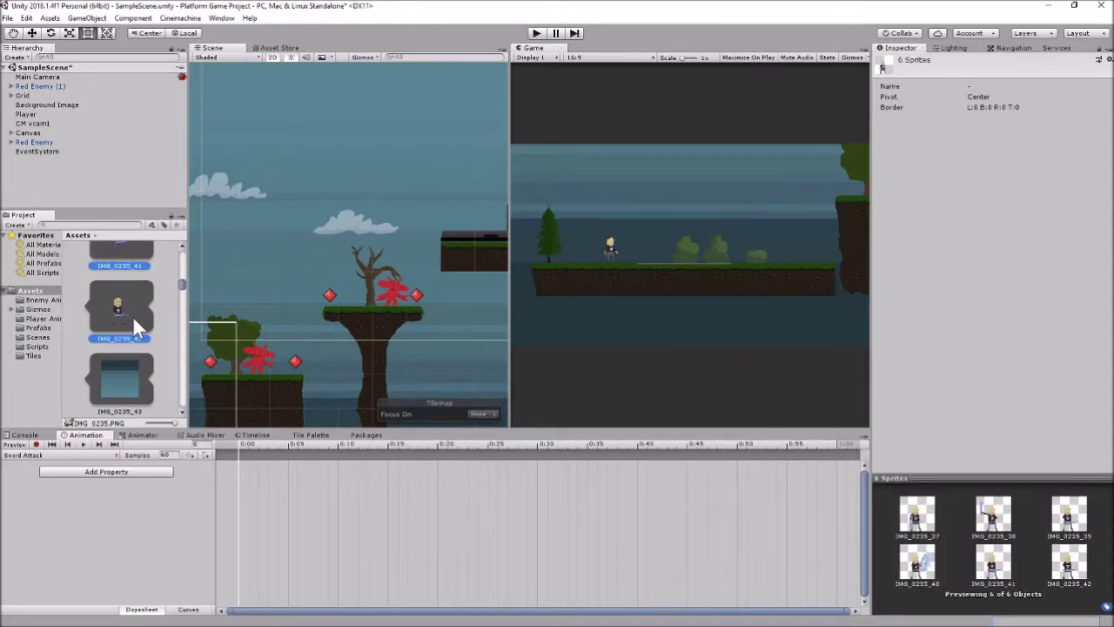
pyautogui.moveTo(133, 316); pyautogui.dragTo(260, 487)
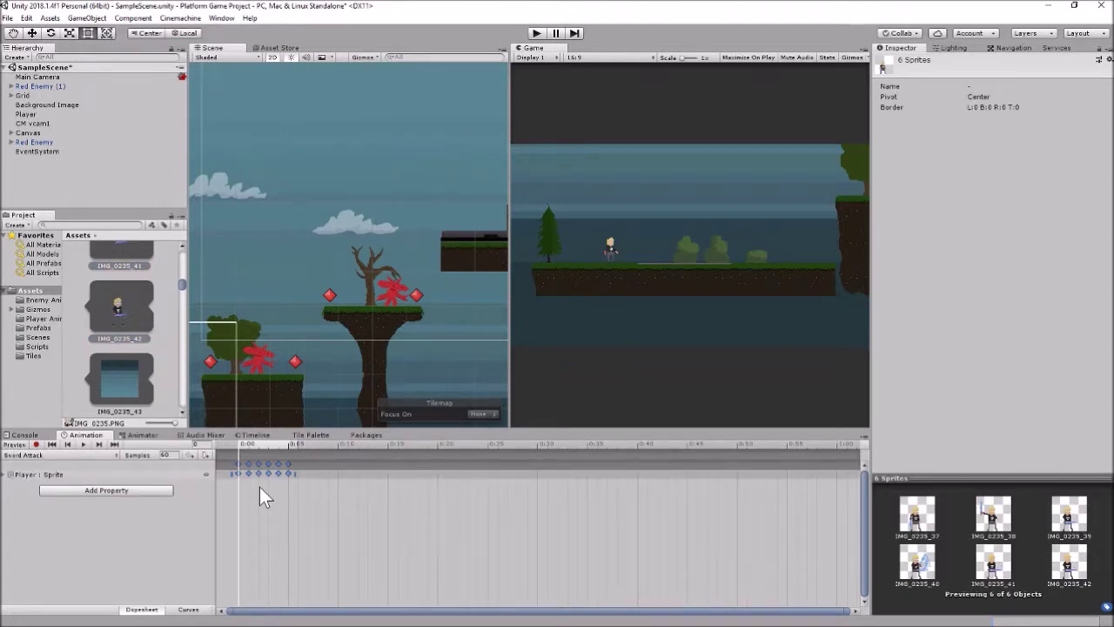
pyautogui.click(165, 454)
pyautogui.write('6')
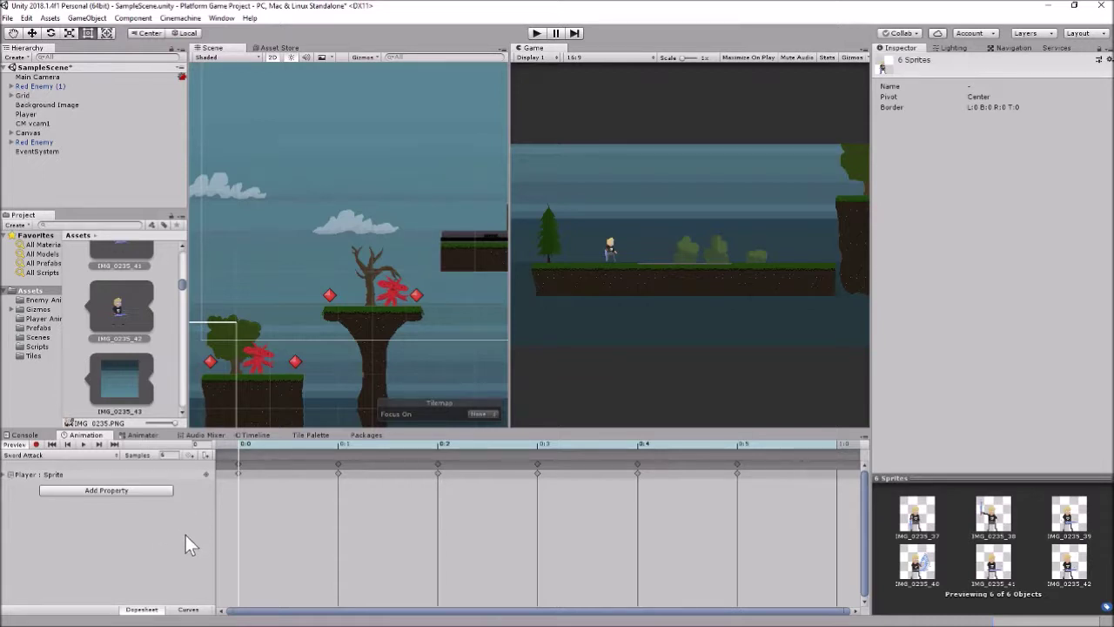
# Show the clip list with Sword Idle, Sword Walk, Sword Jump and Sword Attack.
pyautogui.click(74, 455)
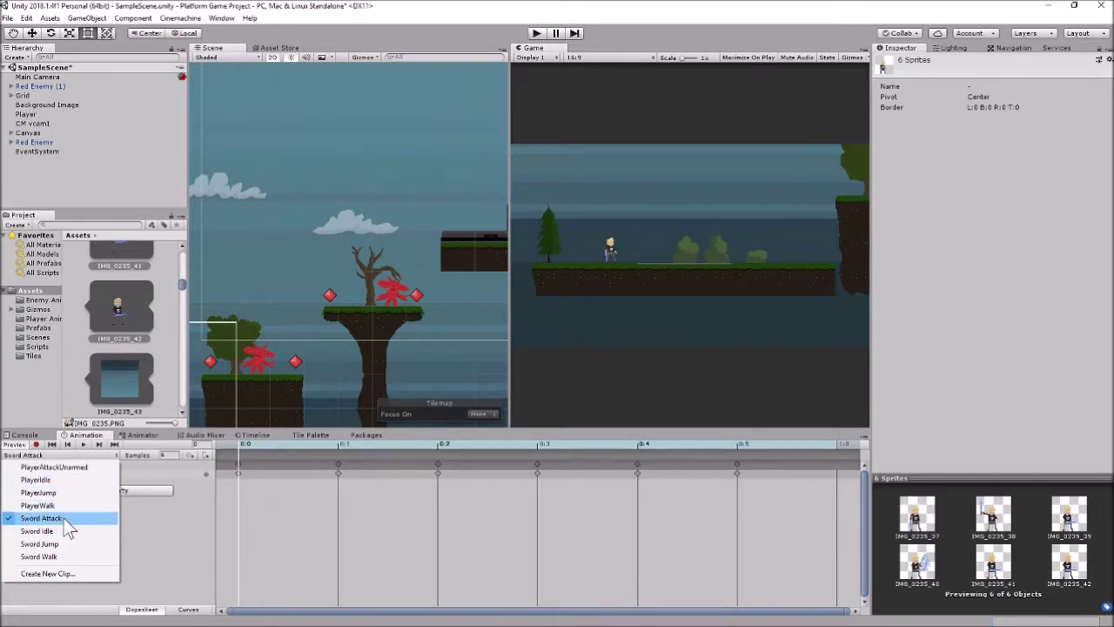